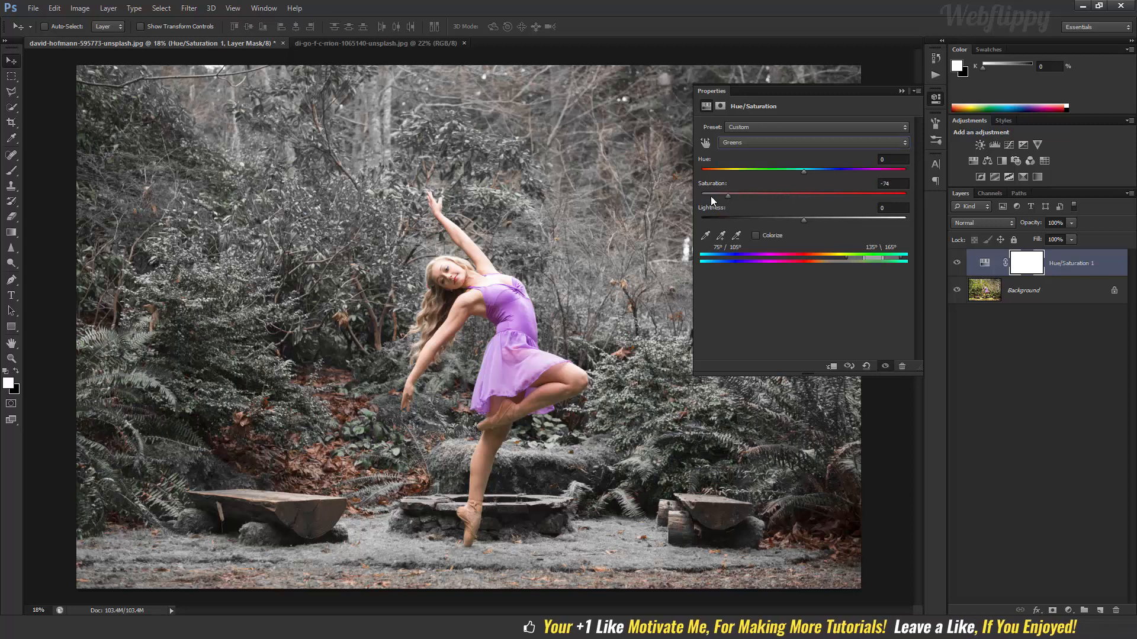
- Lower the Hue/Saturation adjustment's saturation to -100 for Cyans and -95 for Blues
click(774, 147)
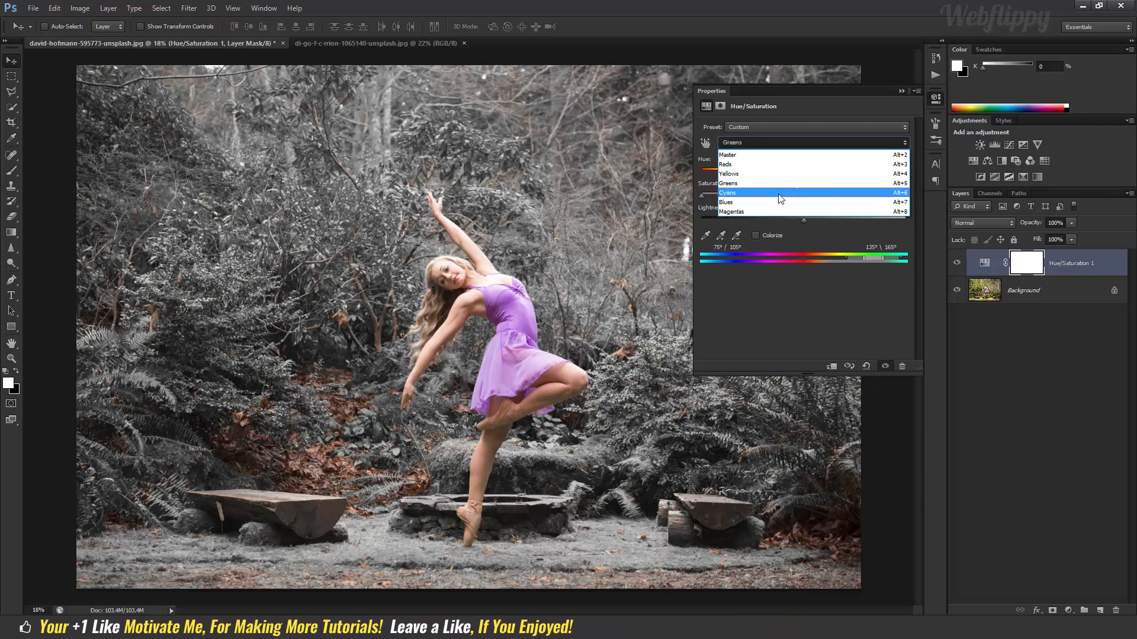
click(780, 194)
drag(805, 197, 688, 200)
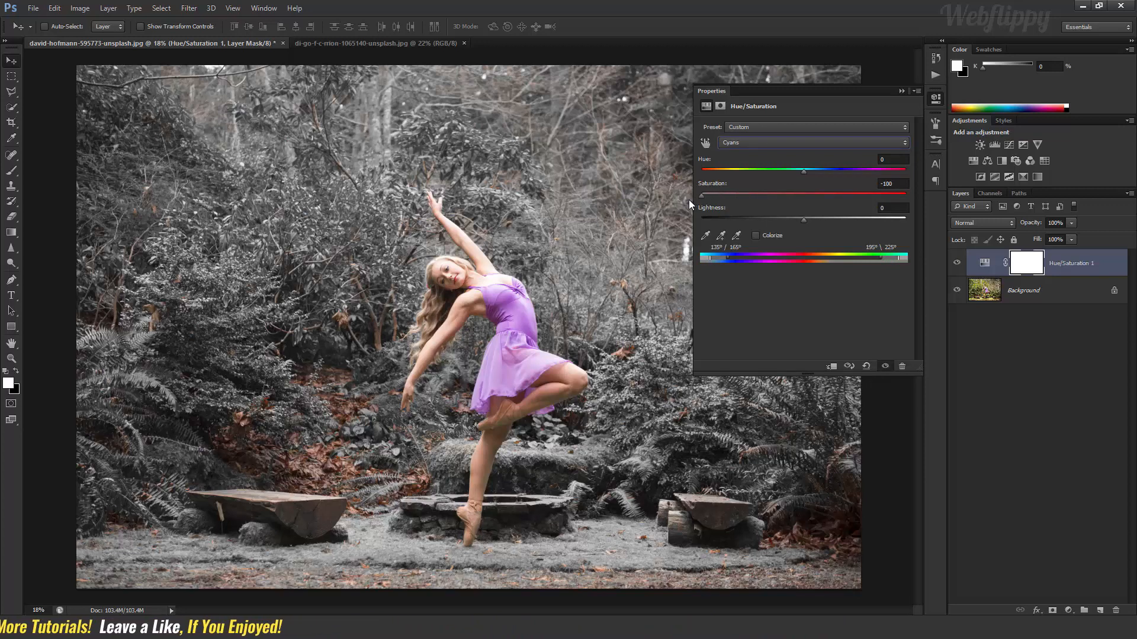
click(766, 142)
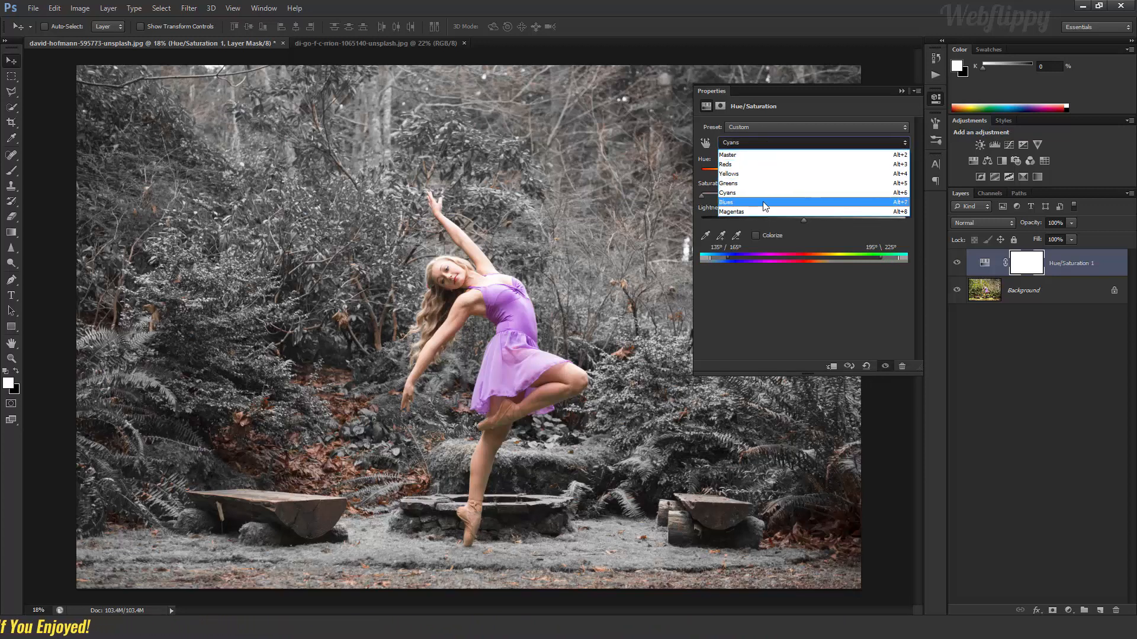
click(765, 204)
drag(808, 197, 705, 198)
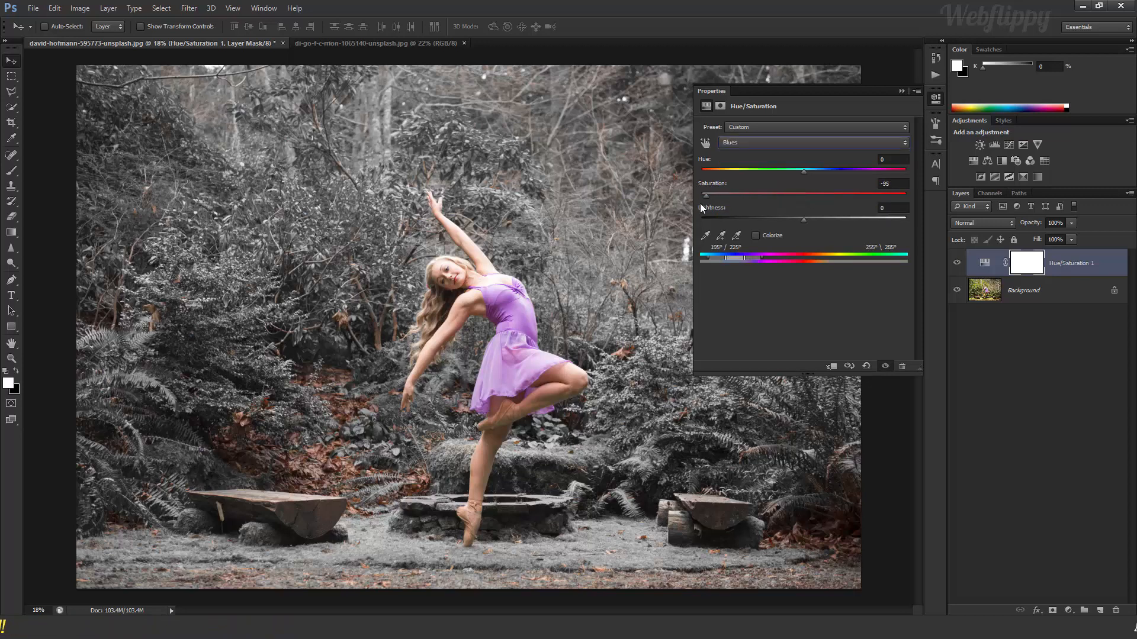
- Set the Magentas saturation to -100 in the Hue/Saturation adjustment and collapse its settings
click(773, 142)
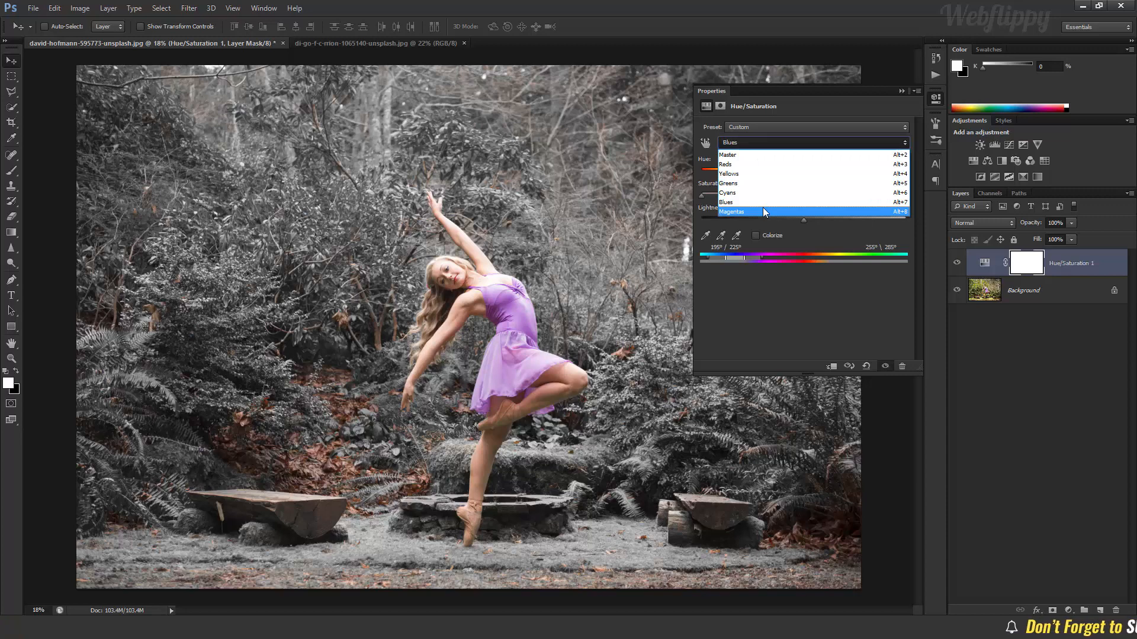
click(763, 211)
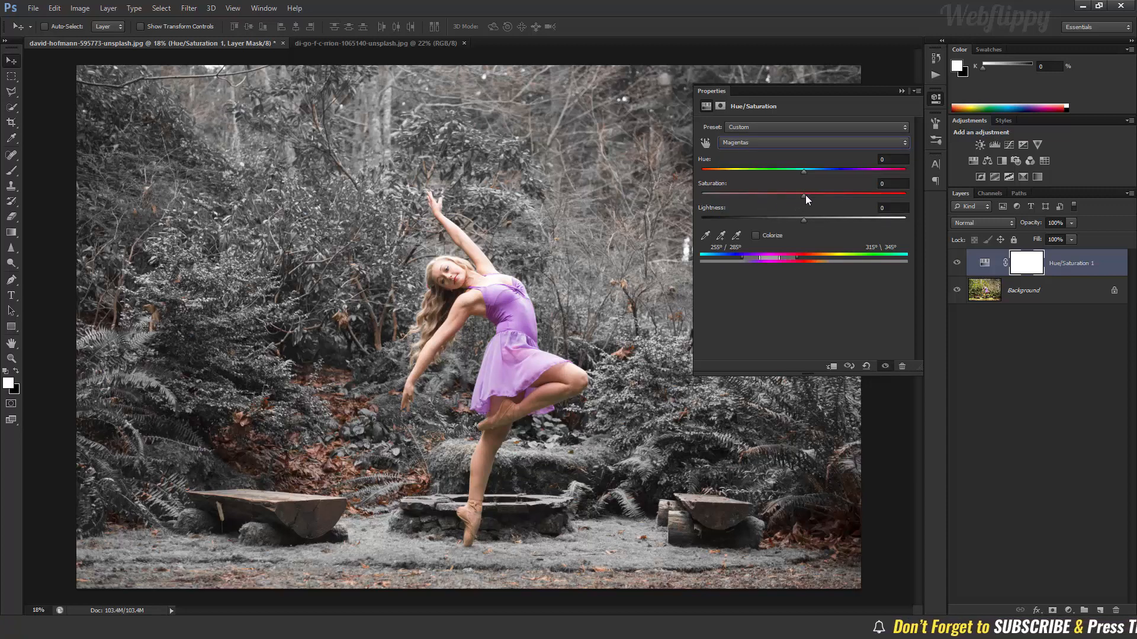
drag(804, 195, 693, 201)
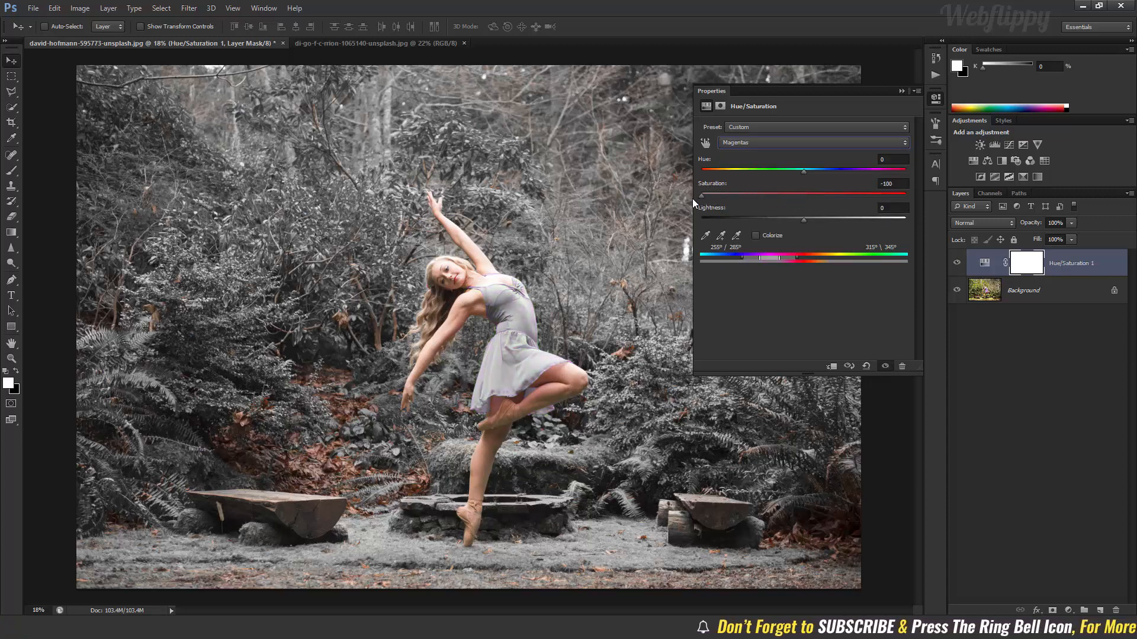
click(901, 93)
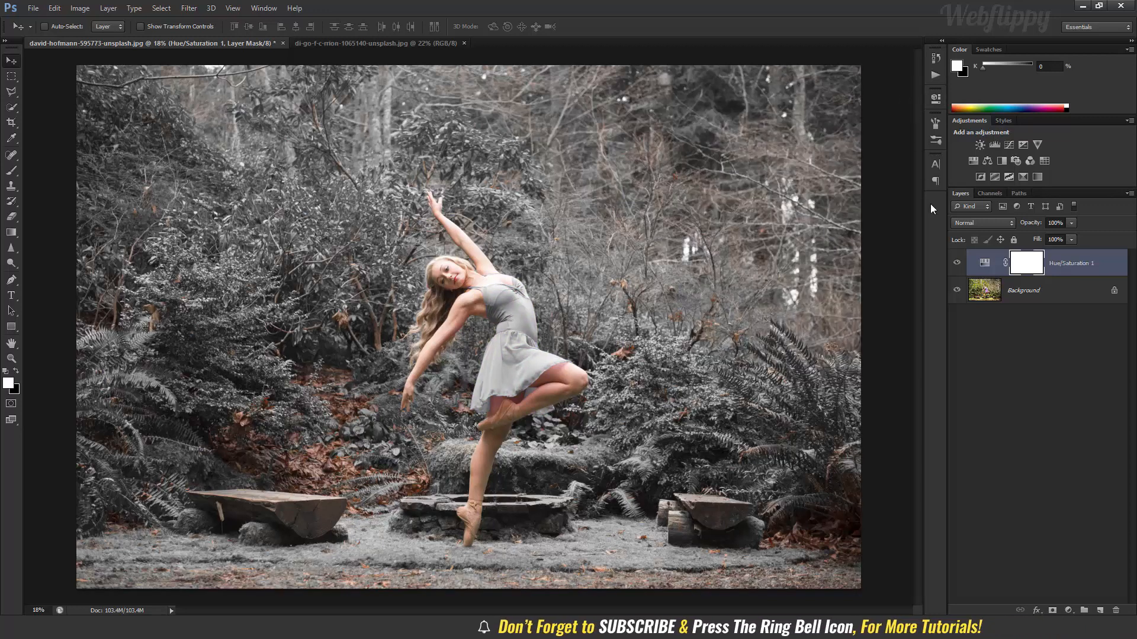
- Compare the photo with and without the Hue/Saturation adjustment by toggling the layer's visibility
click(957, 264)
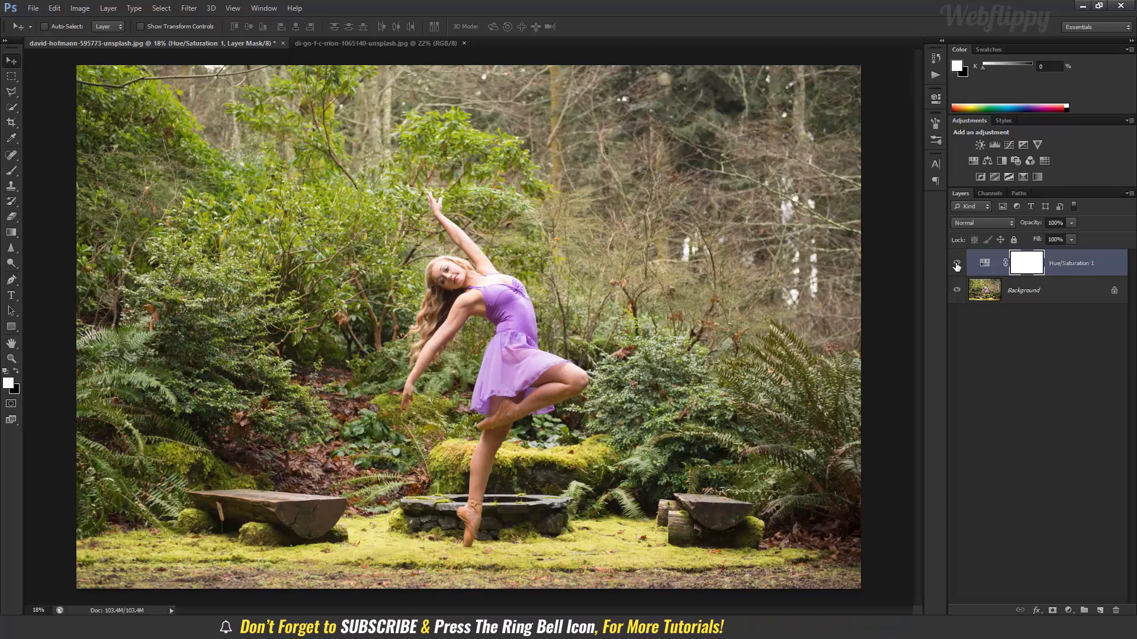
click(956, 264)
click(957, 264)
click(957, 264)
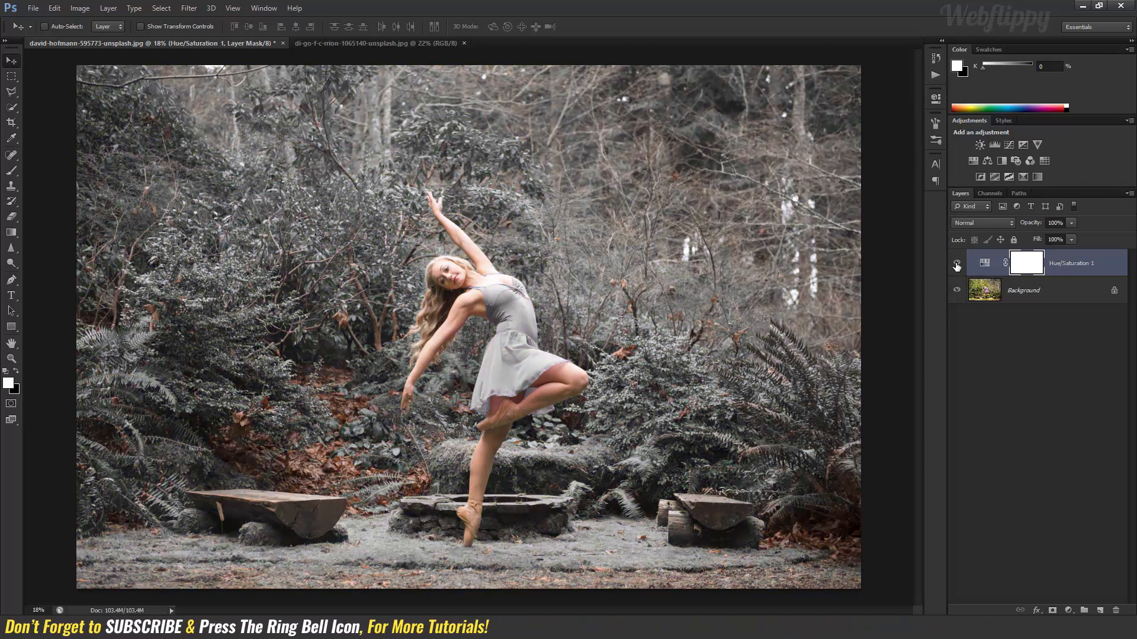
- Add a Selective Color adjustment layer above Hue/Saturation and set Cyan to -50% for the Reds
click(1069, 611)
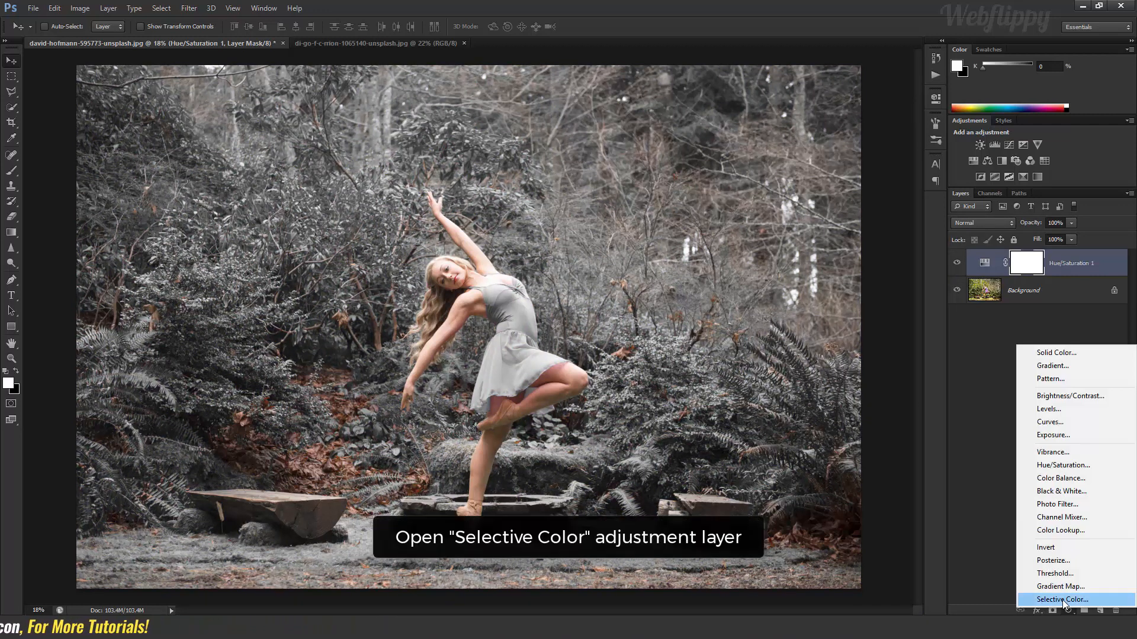
click(1063, 599)
click(781, 145)
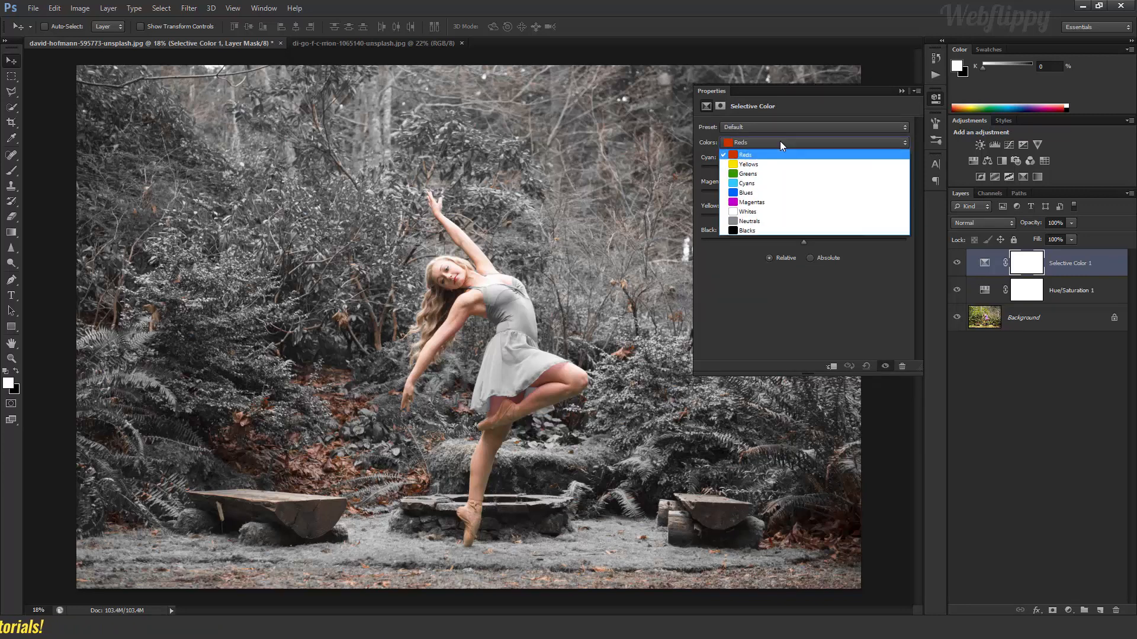
click(784, 156)
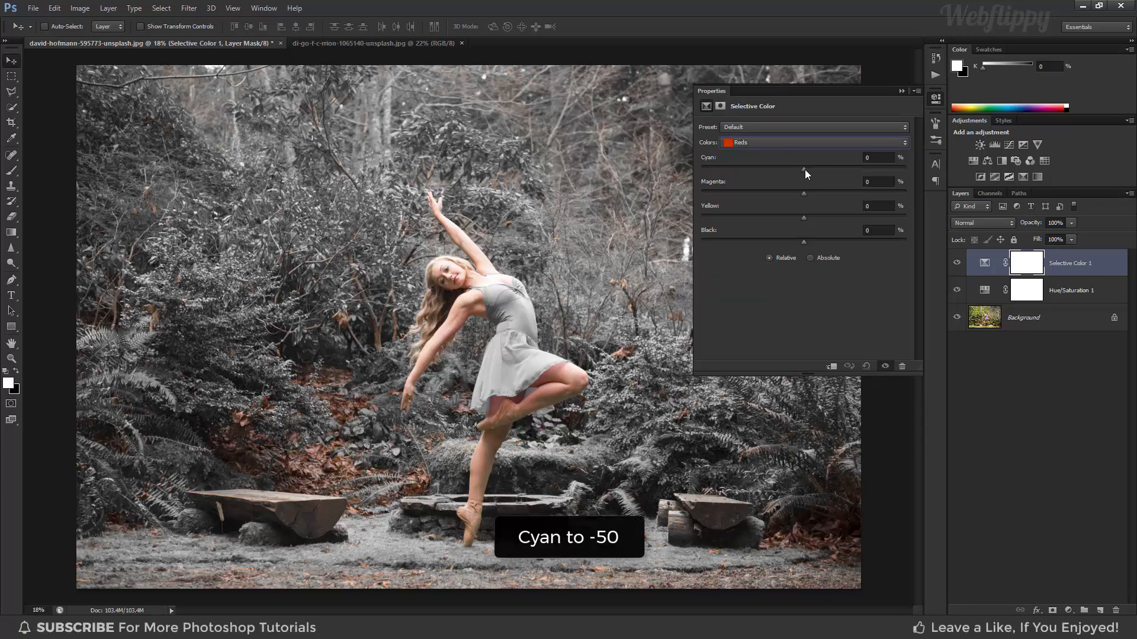
drag(804, 169, 753, 169)
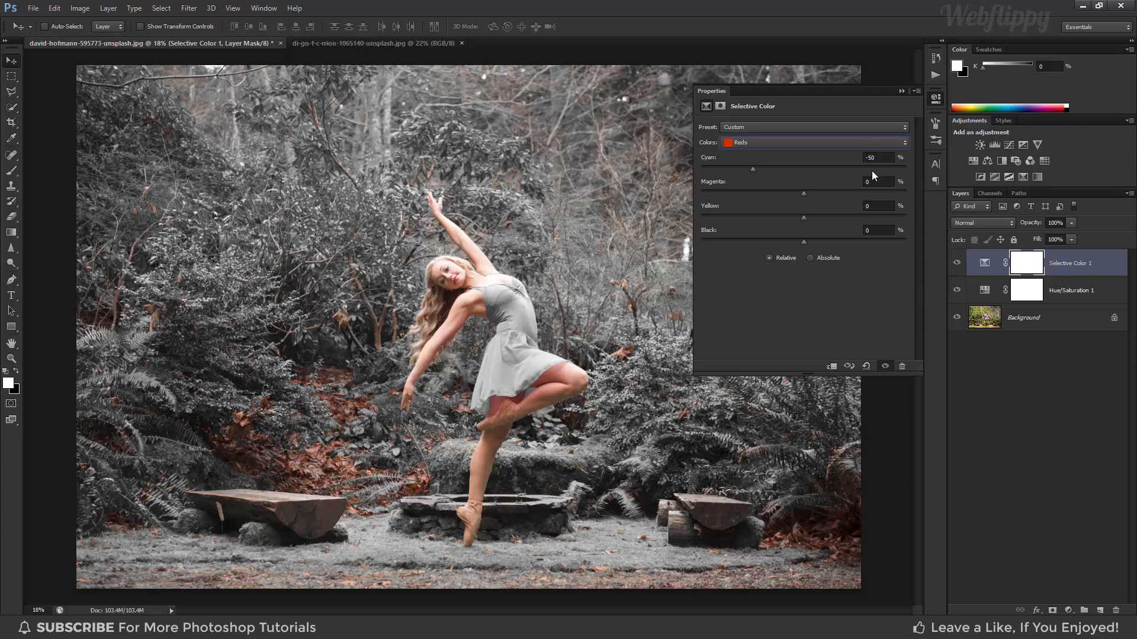
- For the Yellows in the Selective Color adjustment, set Cyan to -100% and Yellow to +100%
click(788, 148)
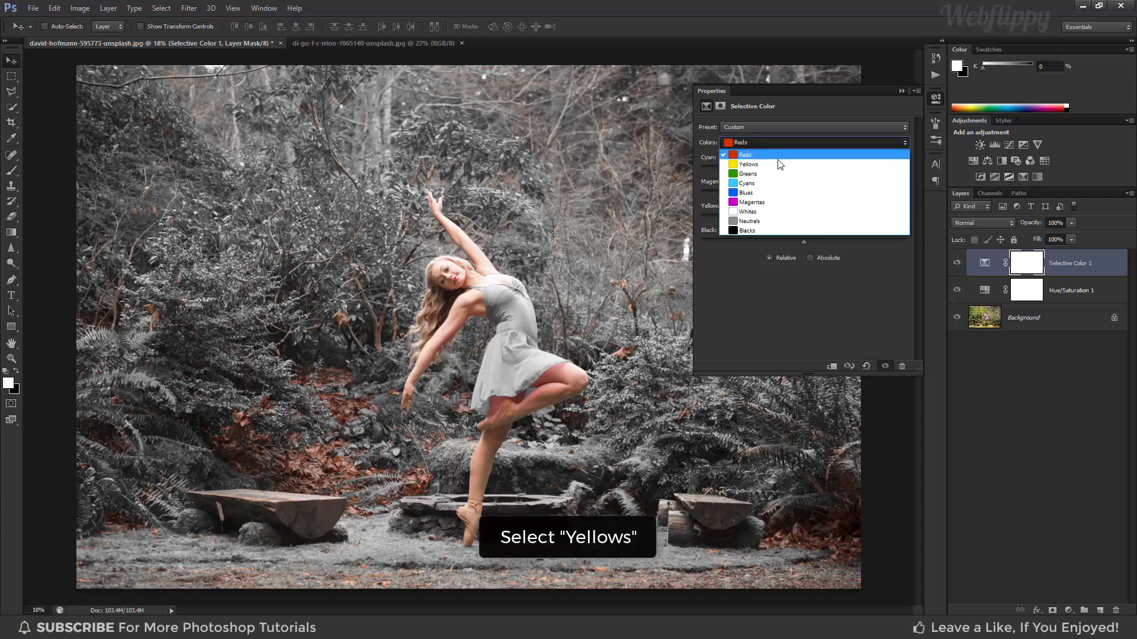
click(779, 165)
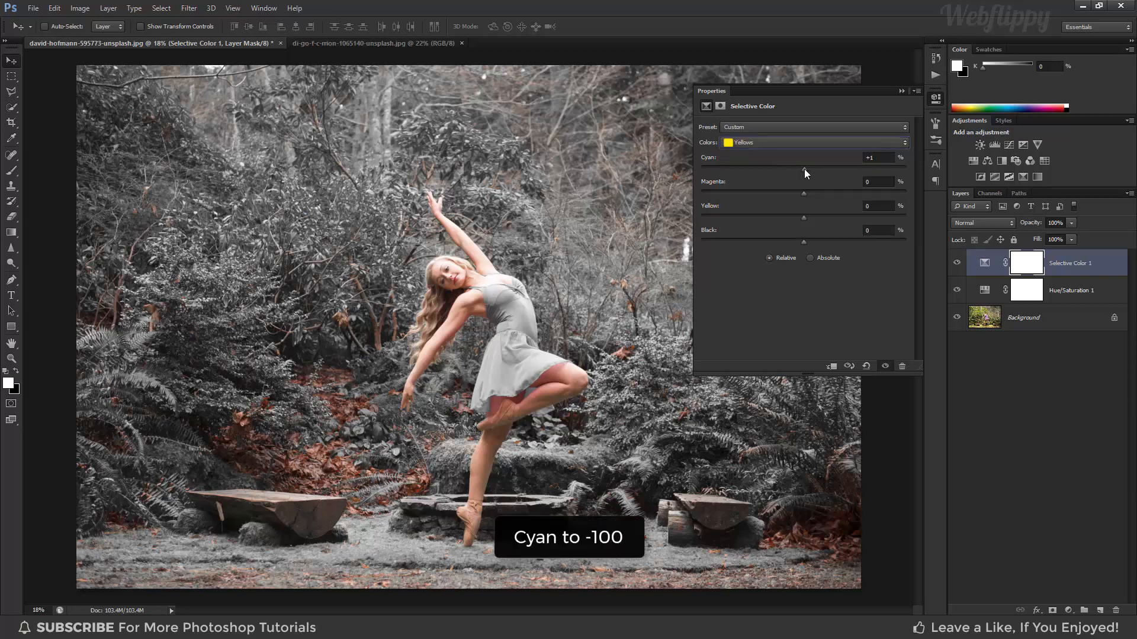
drag(804, 170, 776, 171)
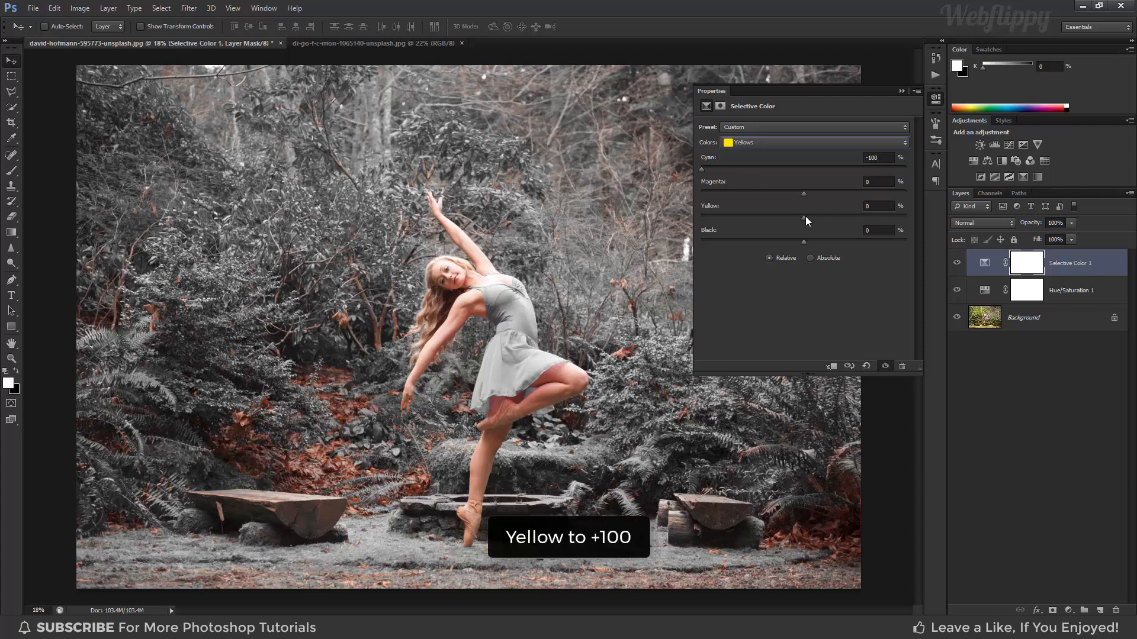
drag(805, 217, 843, 221)
drag(911, 227, 918, 226)
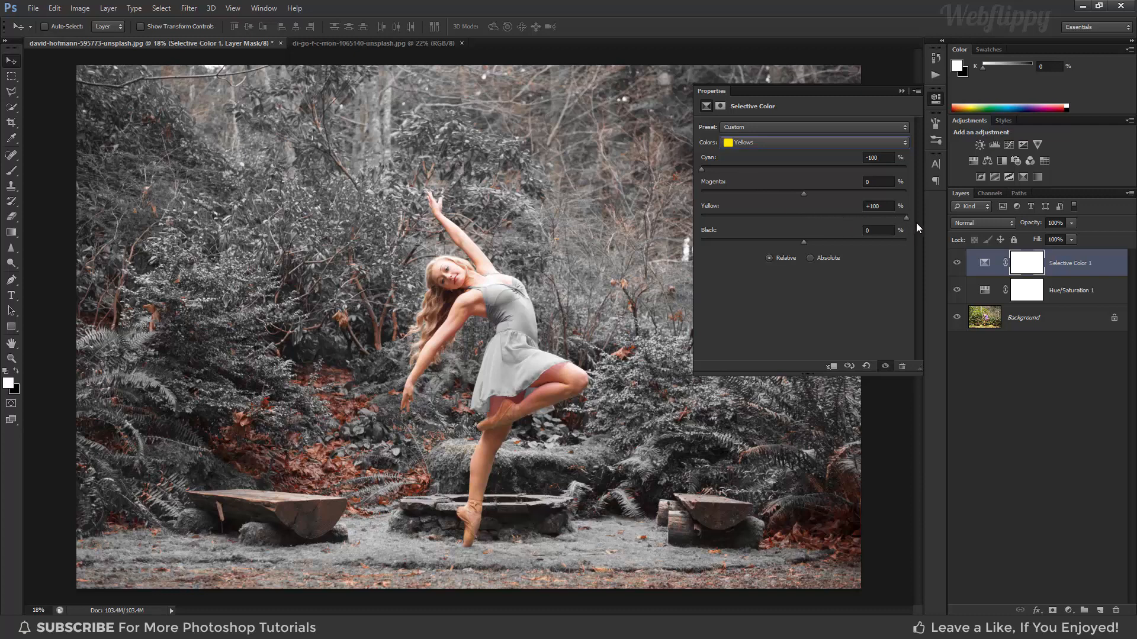
- For the Neutrals in the Selective Color adjustment, set Cyan to +20% and Black to +10%
click(793, 146)
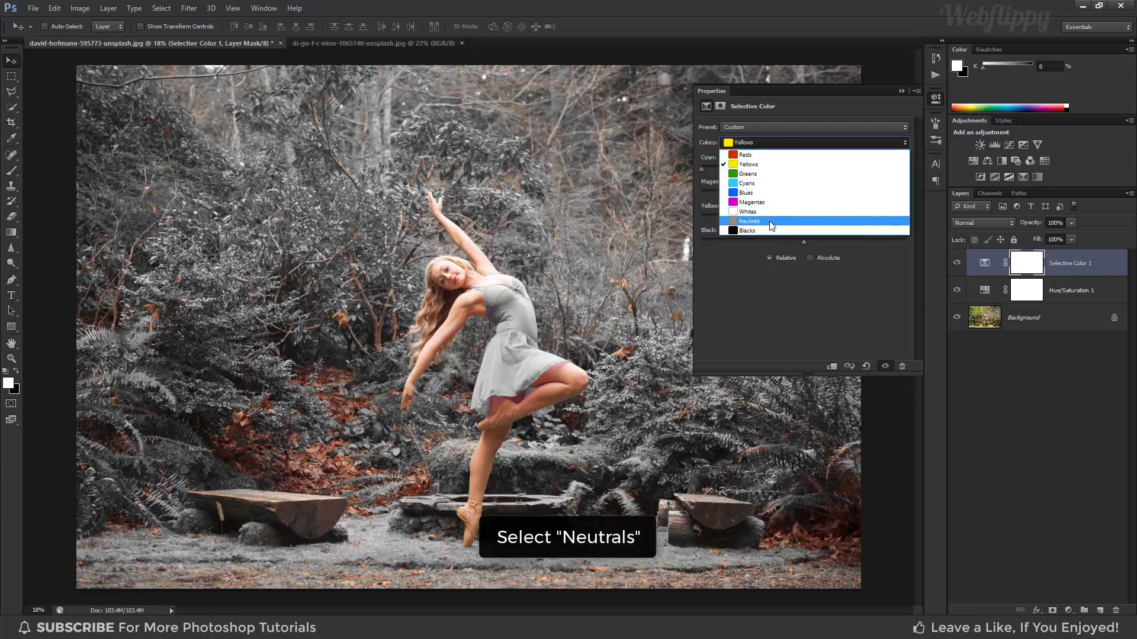
click(771, 222)
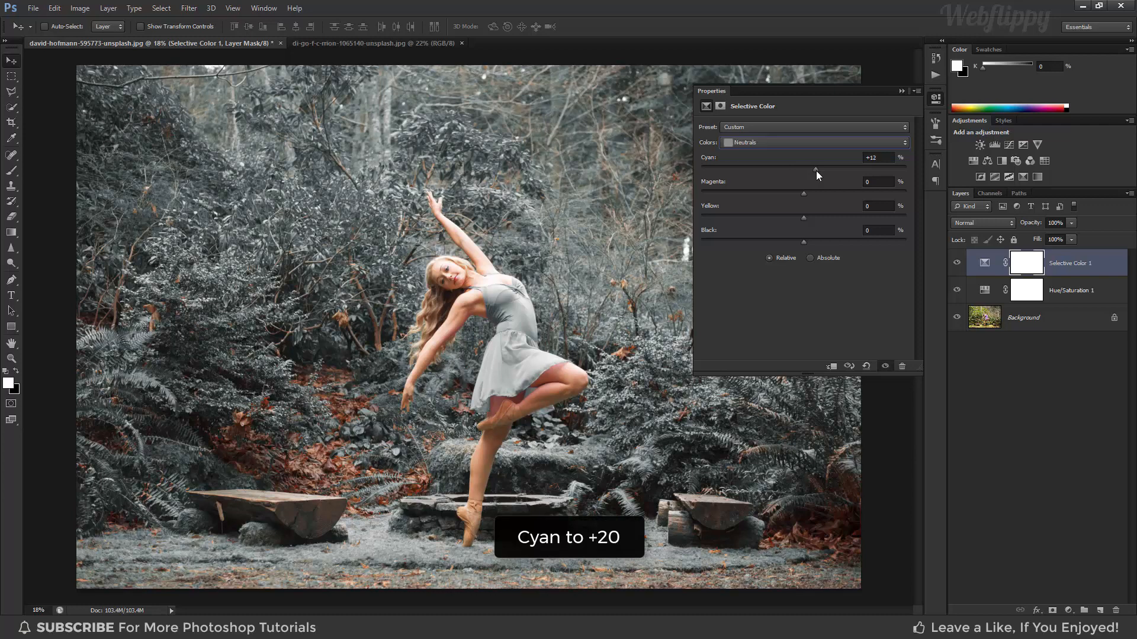
drag(822, 172, 826, 172)
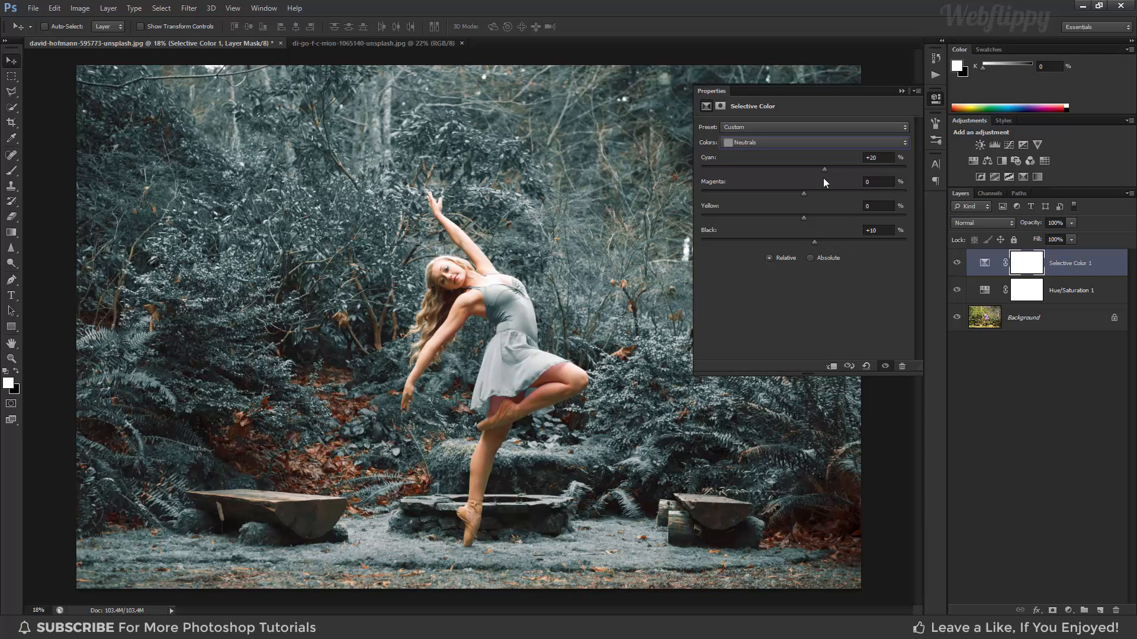
- For the Blacks in the Selective Color adjustment, set both Cyan and Magenta to 10%
click(794, 145)
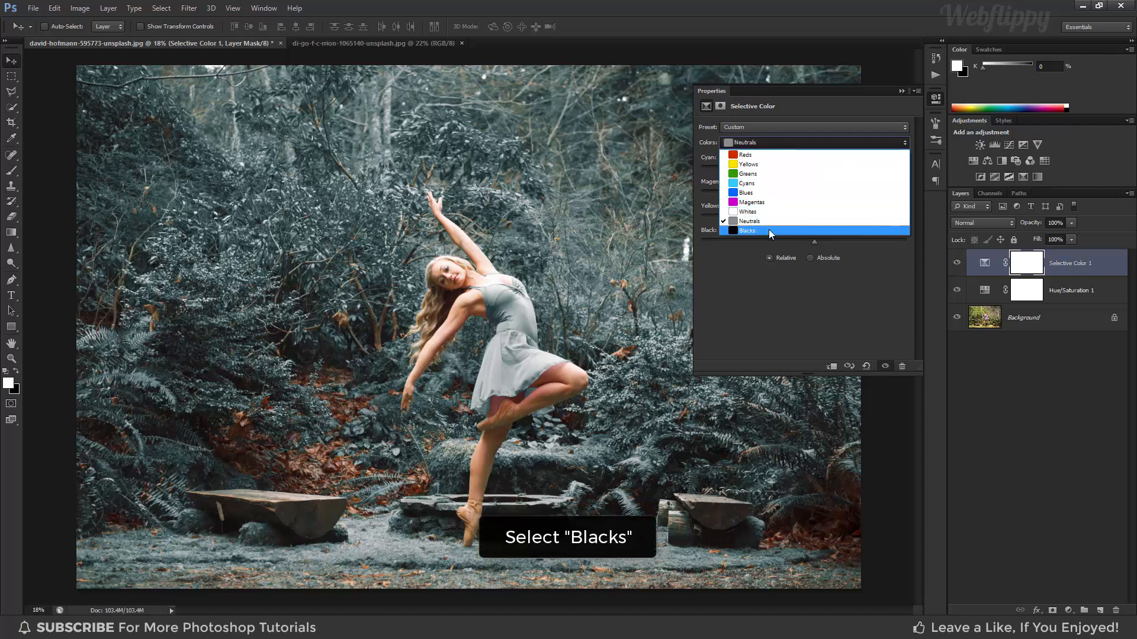
click(769, 230)
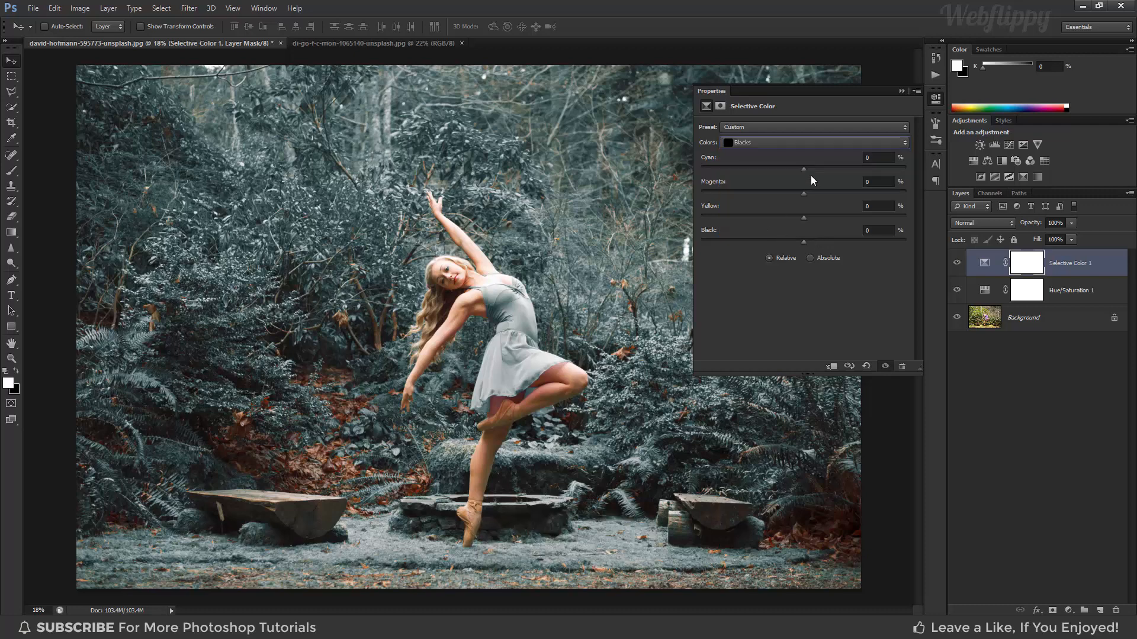
click(872, 159)
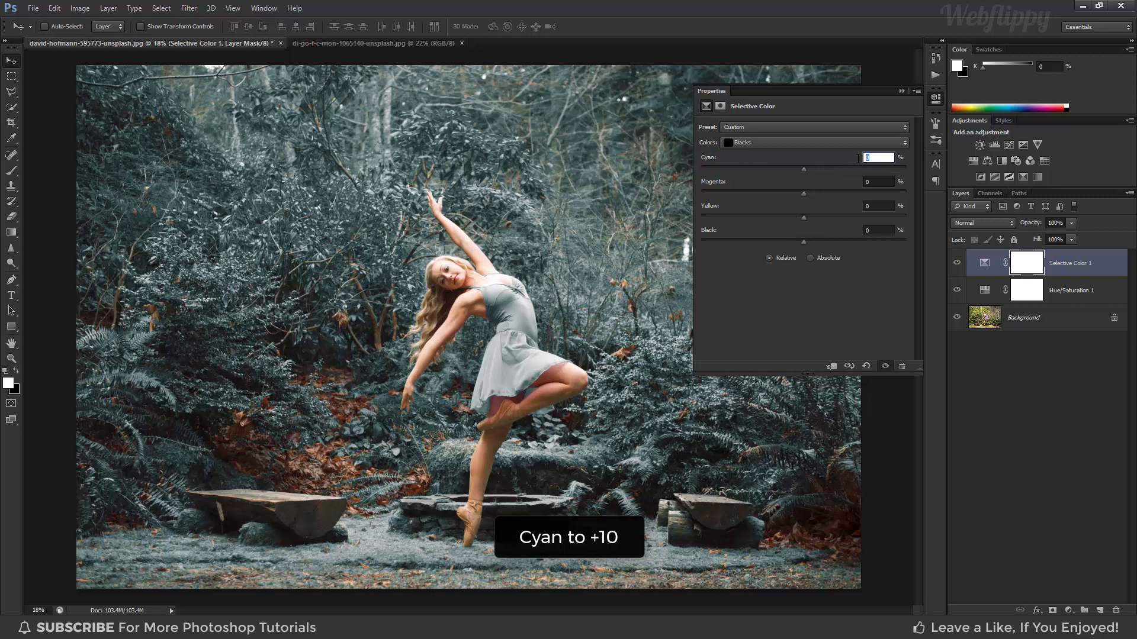
text(1)
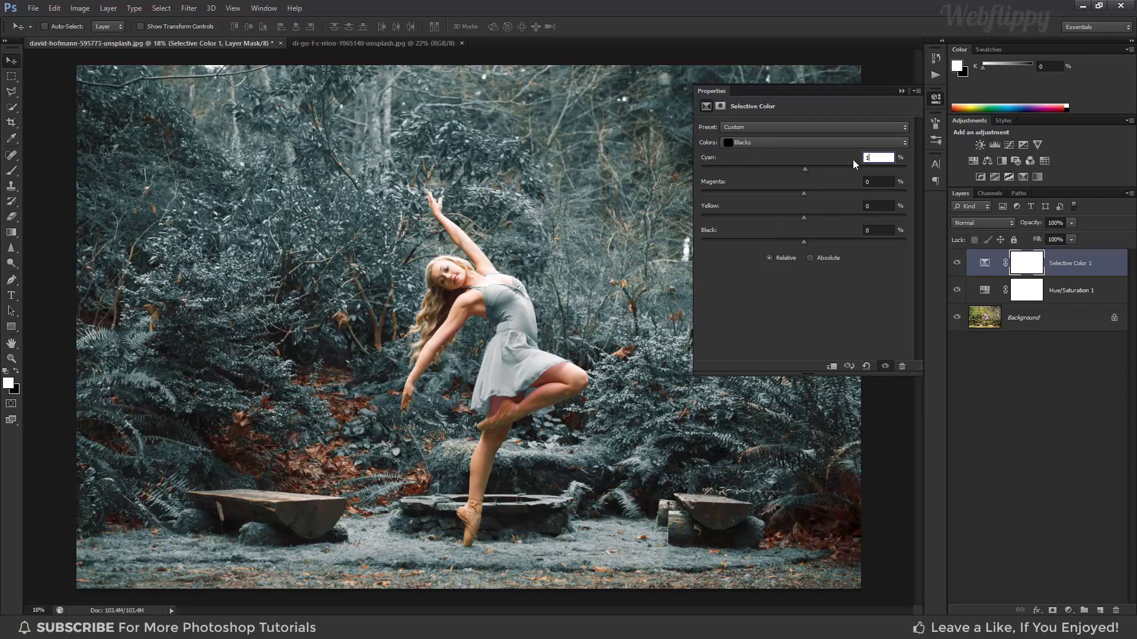
text(0)
key(Return)
click(868, 181)
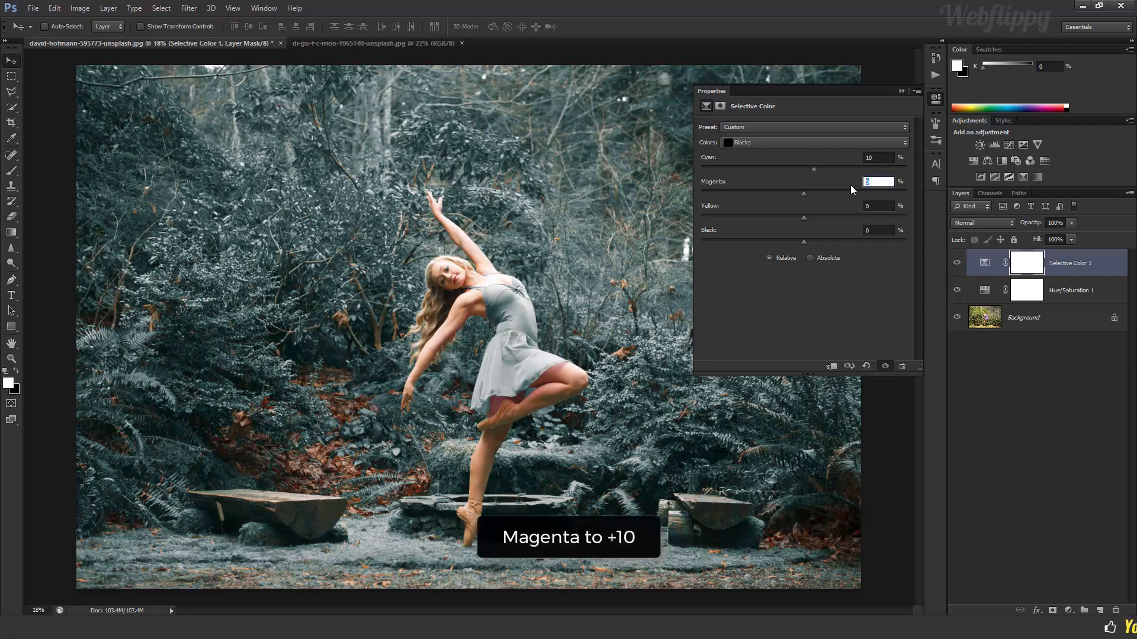
text(10)
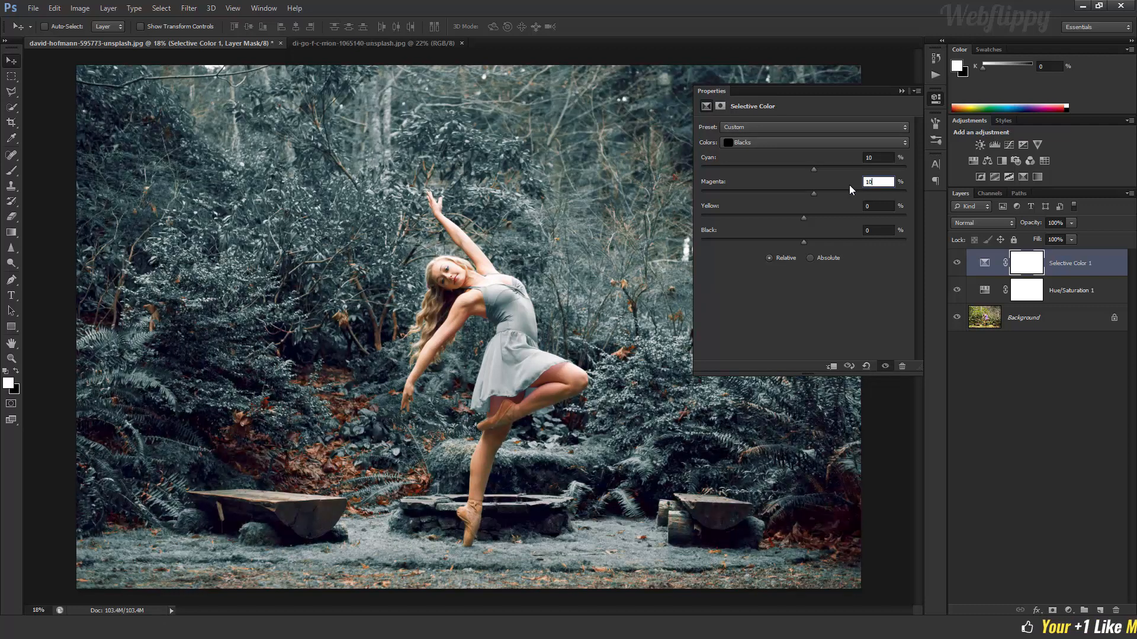
key(Return)
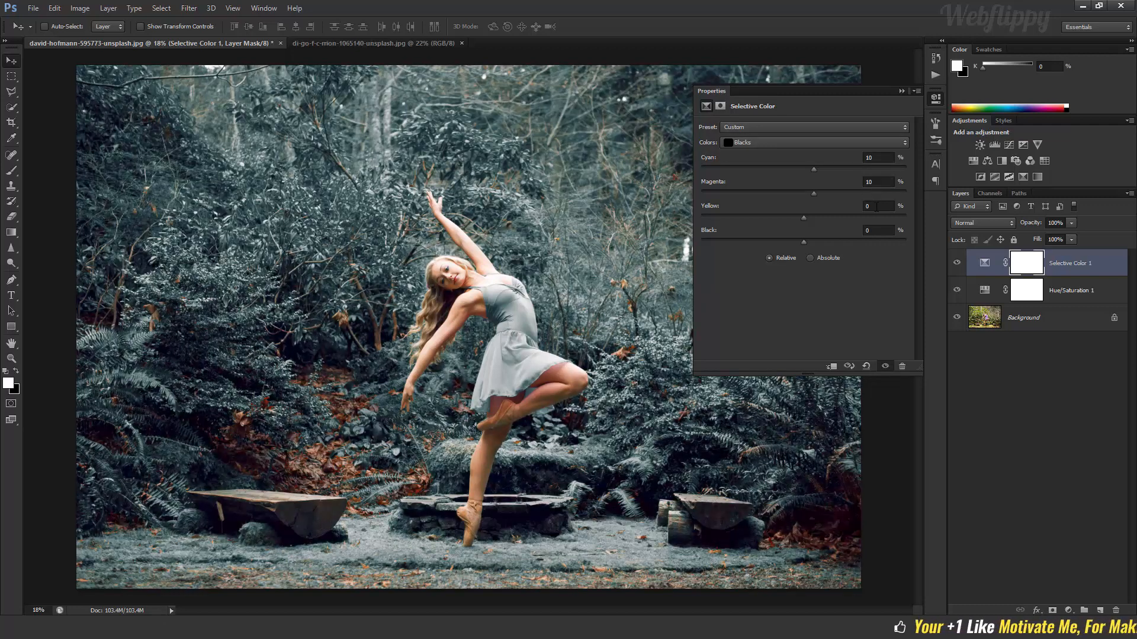
- Set Yellow and Black to 10% for the Blacks range as well, and collapse the Selective Color settings
click(876, 206)
text(1)
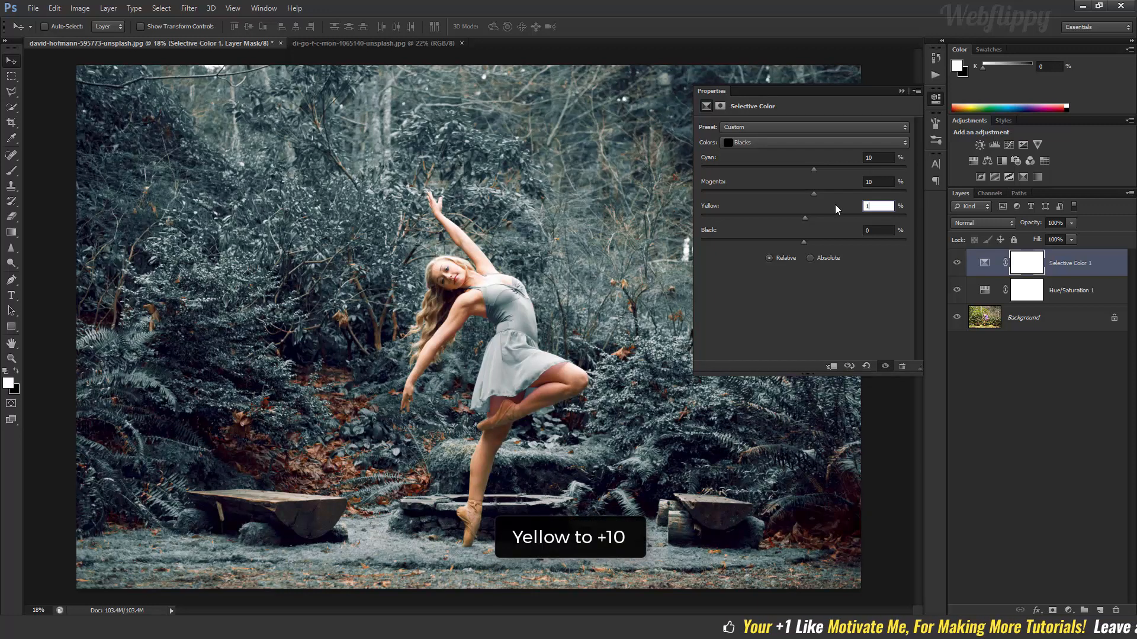
text(0)
key(Return)
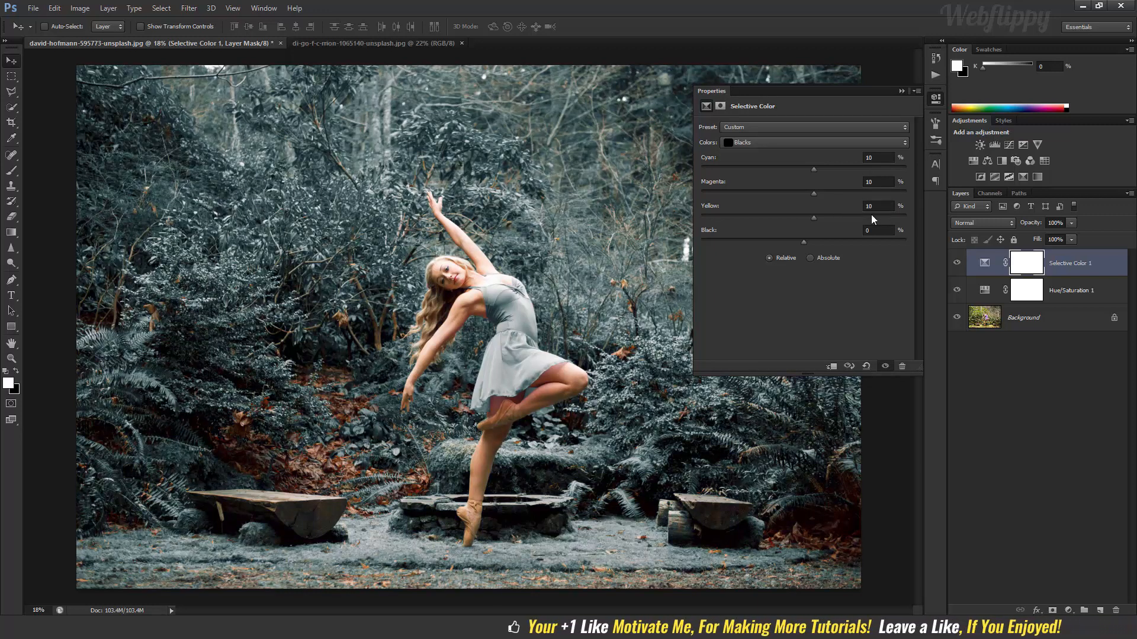
click(876, 230)
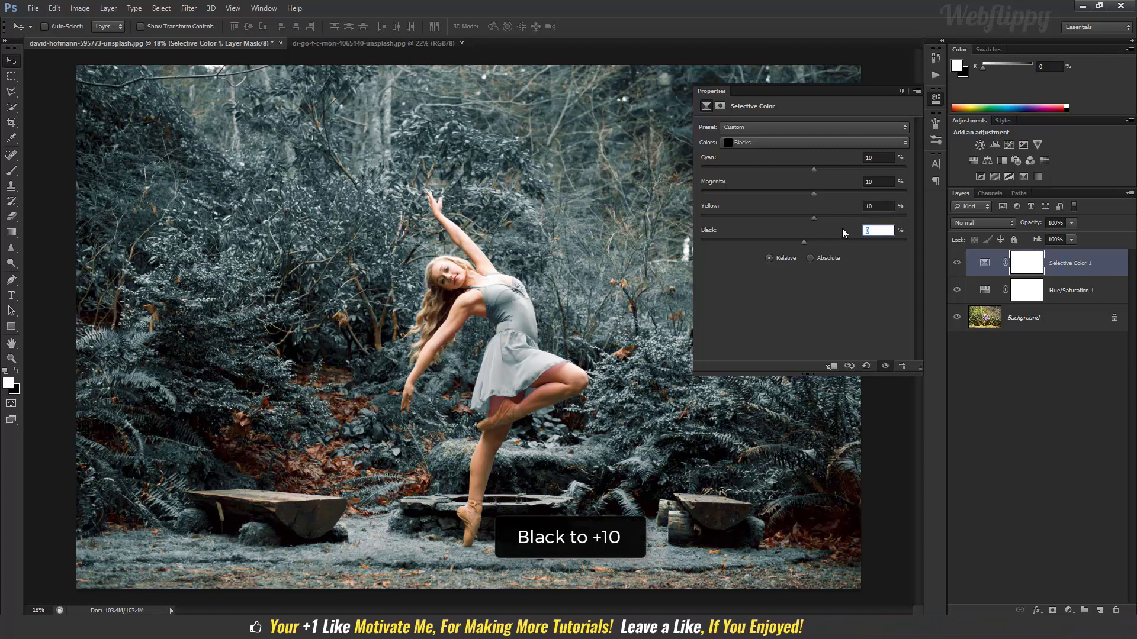
text(10)
key(Return)
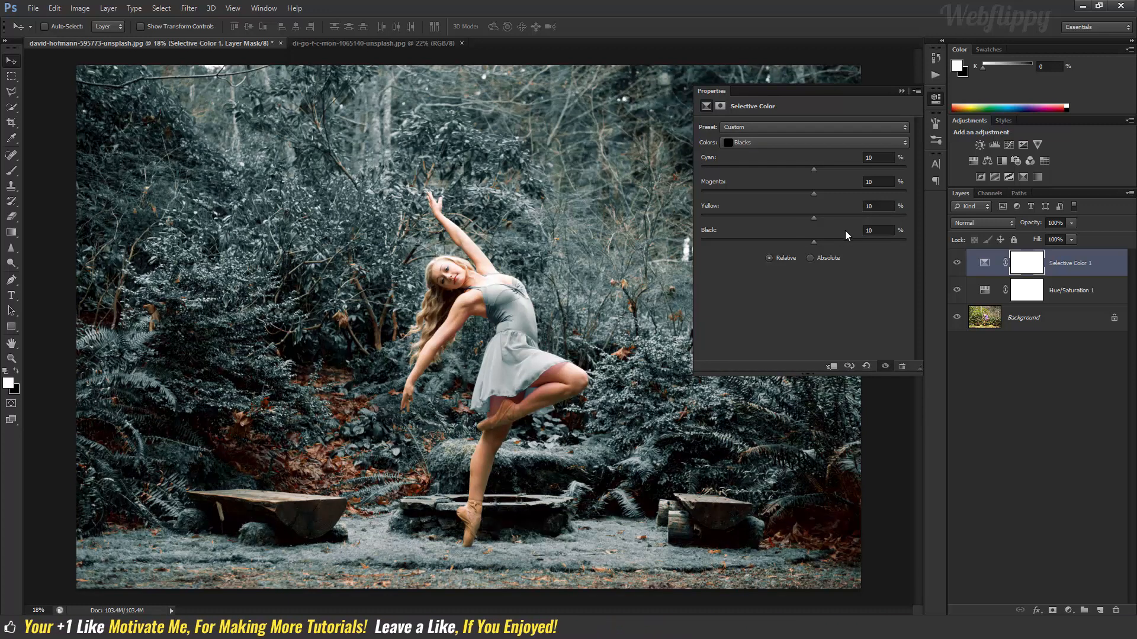
click(901, 90)
- Toggle the Selective Color layer's visibility to compare the photo before and after its color shift
click(956, 263)
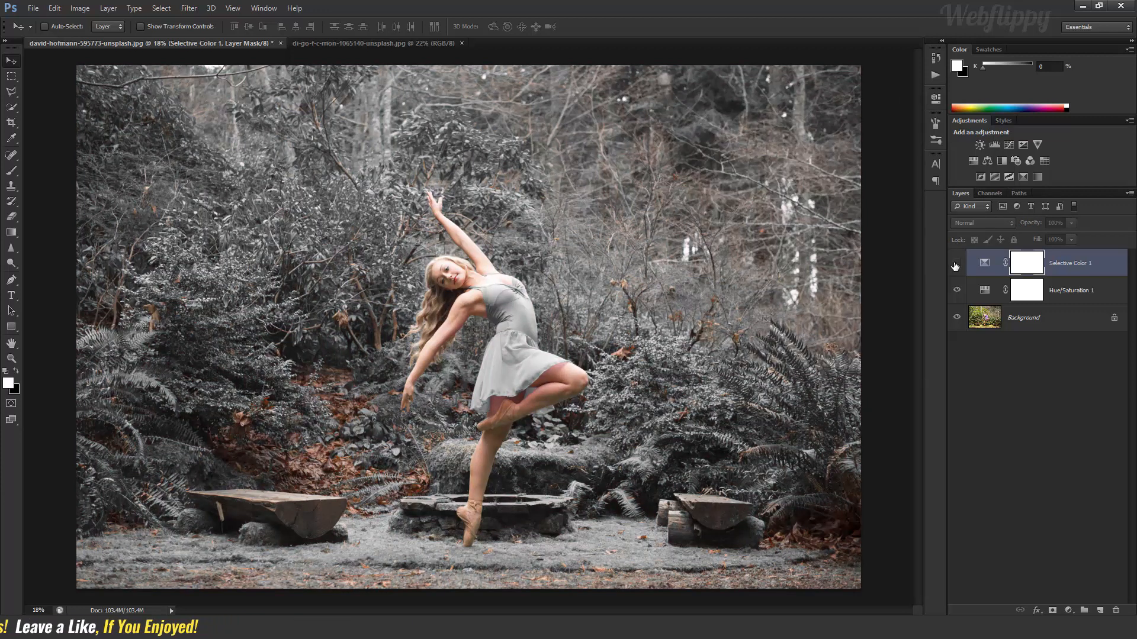
click(956, 263)
click(956, 262)
click(956, 262)
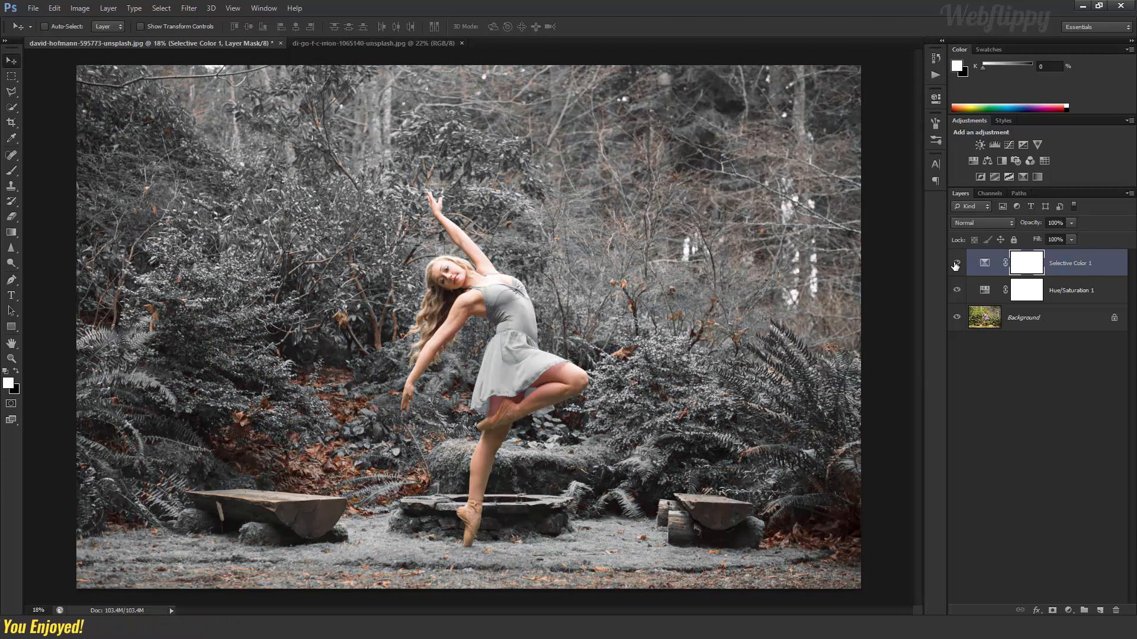
click(956, 263)
- Add a Curves adjustment layer, anchor an RGB shadow point at input 40, output 41, and raise the black point to output 13
click(1068, 610)
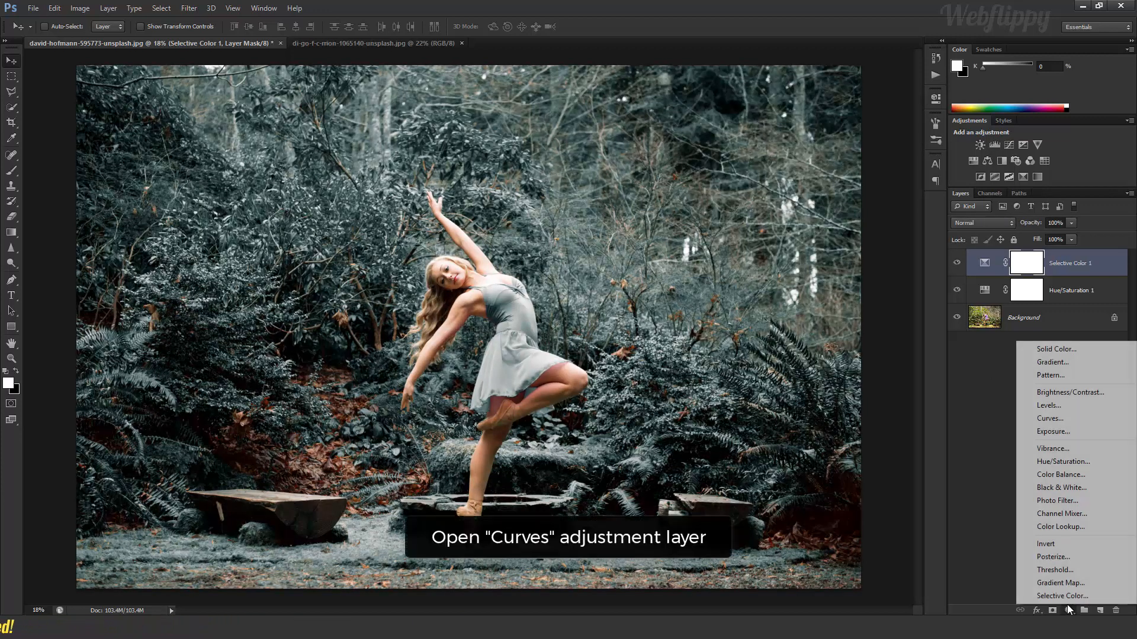
click(1040, 422)
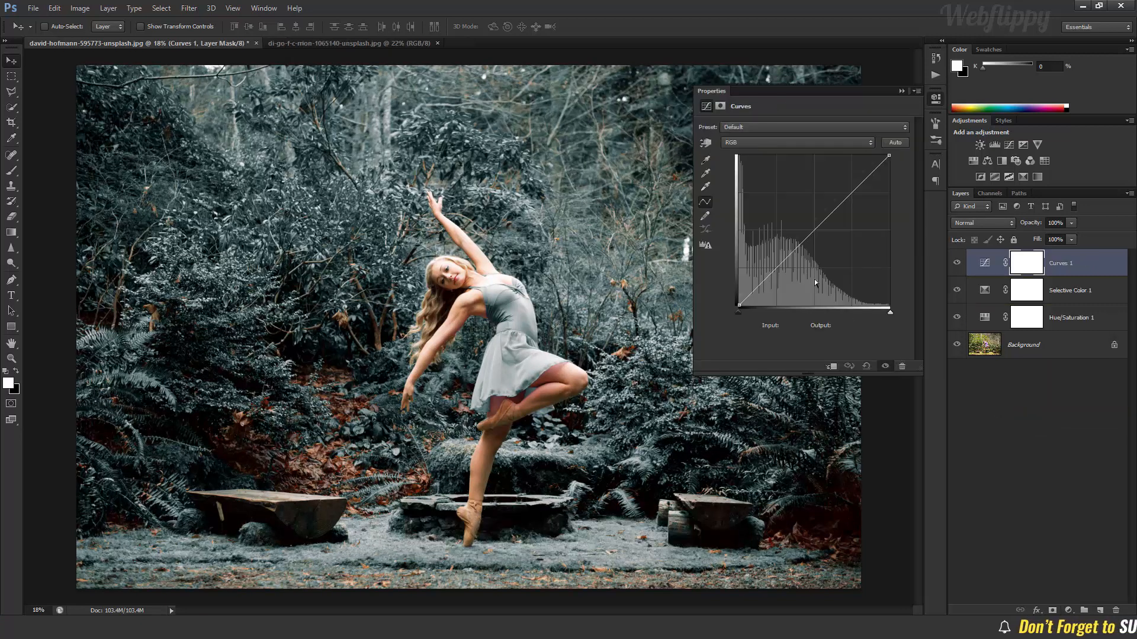
drag(778, 266, 763, 280)
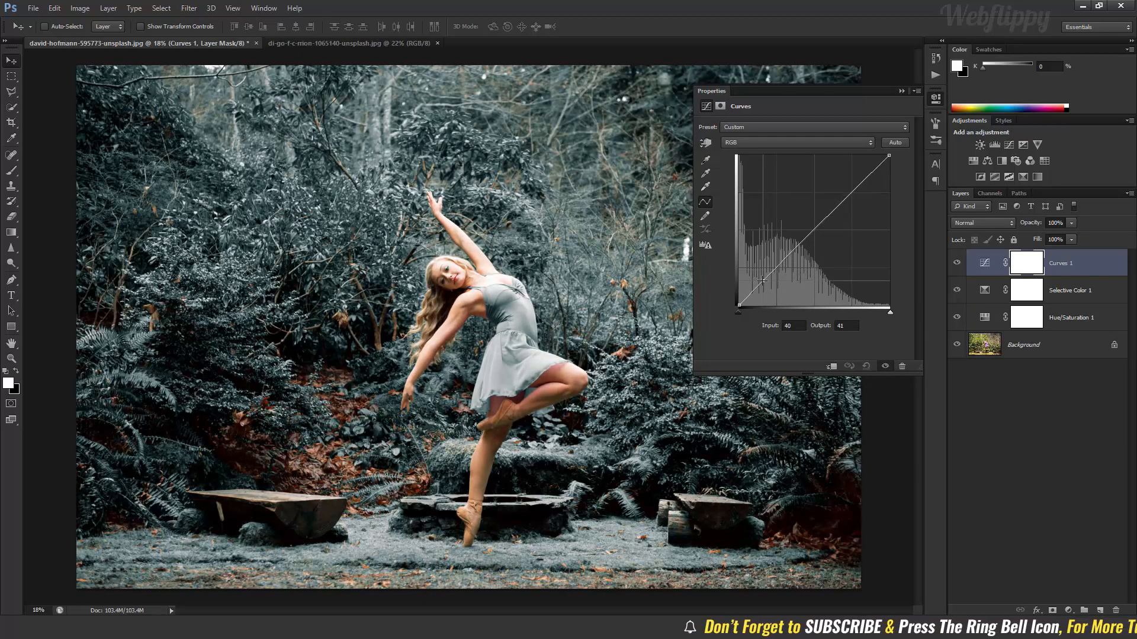
drag(739, 305, 739, 296)
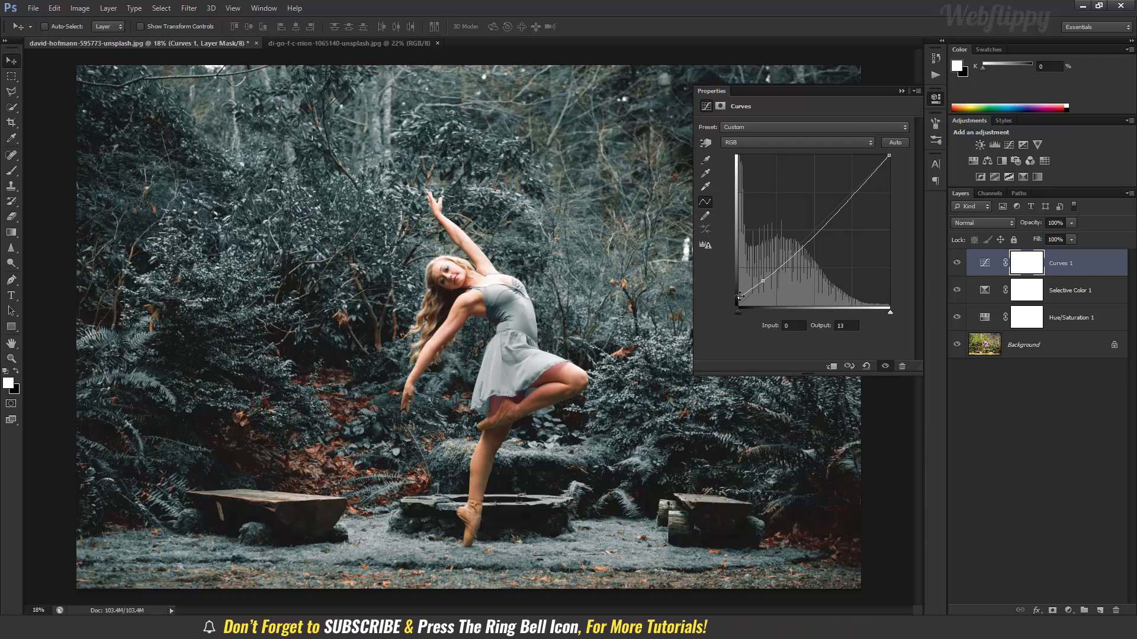
- Add a highlight point to the RGB curve at input 194, output 195, and collapse the Curves settings
click(846, 194)
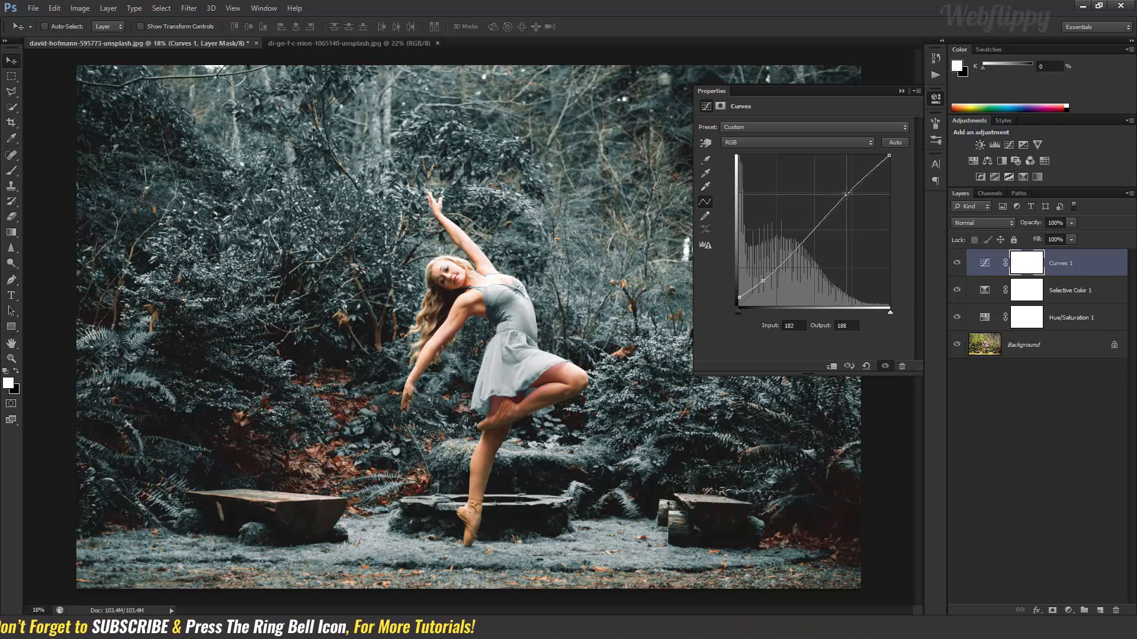
drag(846, 194, 852, 190)
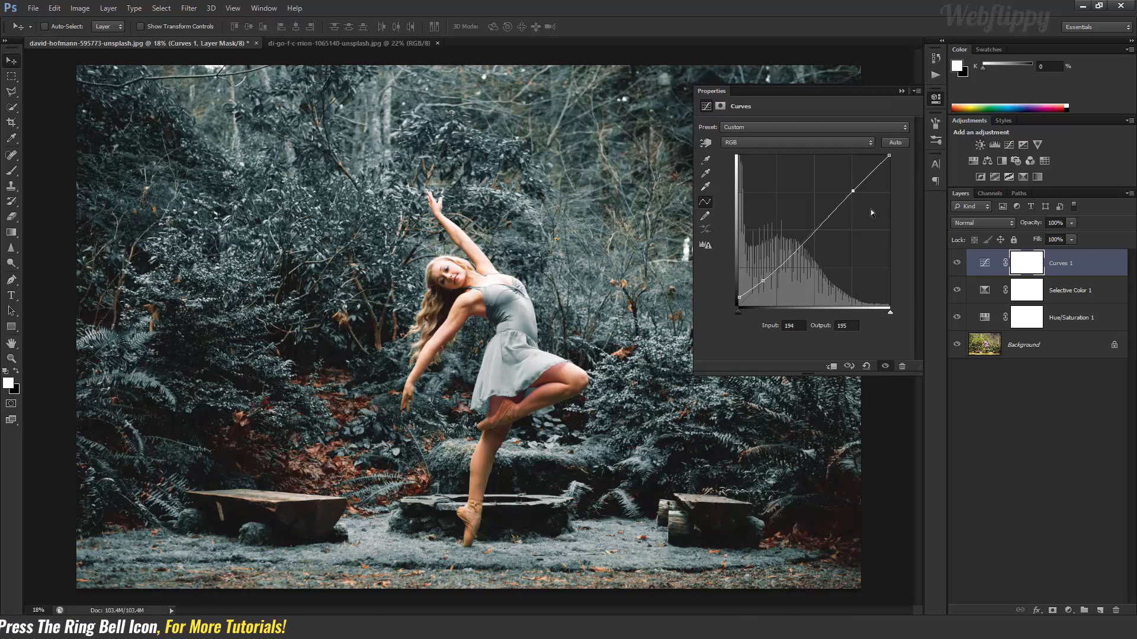
click(901, 92)
- Toggle the Curves layer's visibility to compare the photo with and without the faded shadows
click(956, 263)
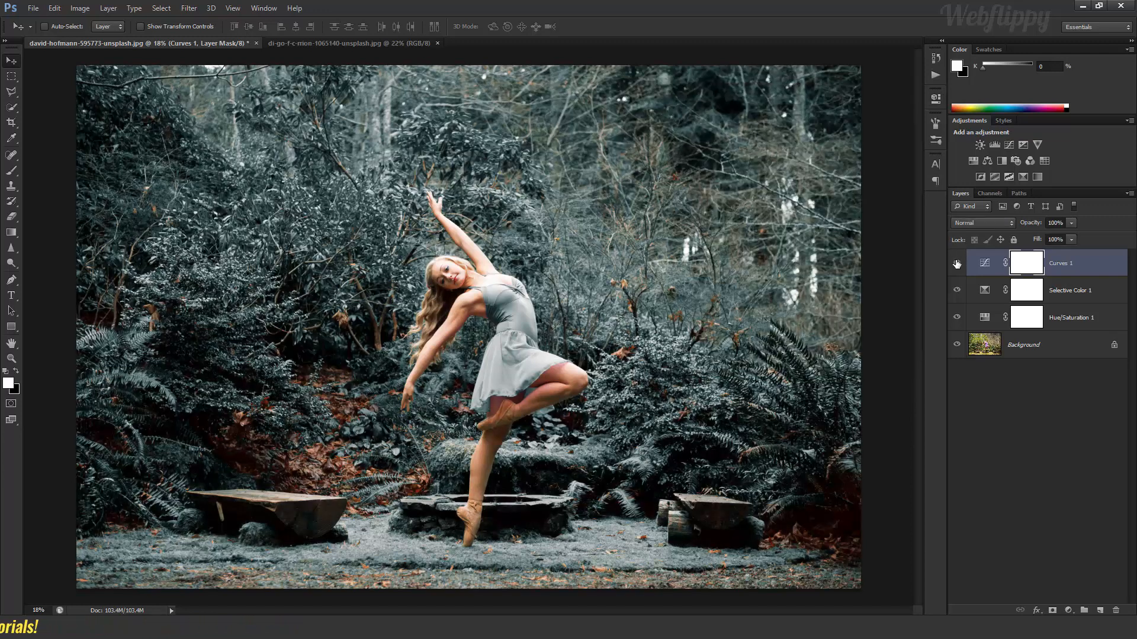
click(957, 263)
click(957, 263)
click(957, 263)
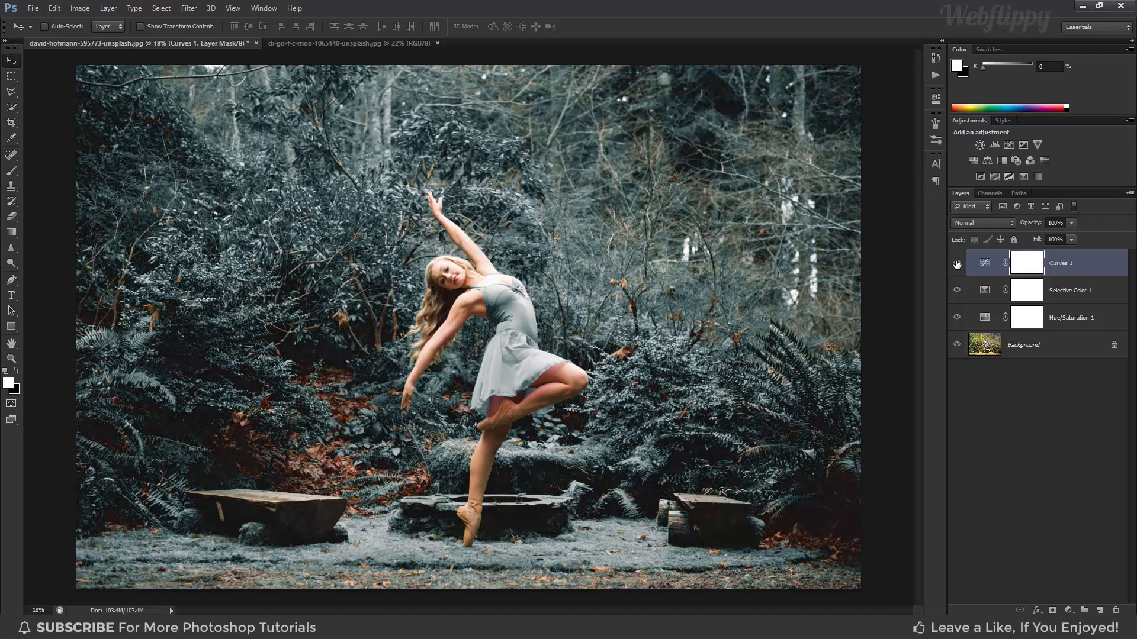
- Show only the Background layer and restore all layers to compare the original dancer photo with the full color grade
alt+click(955, 346)
alt+click(956, 346)
alt+click(955, 345)
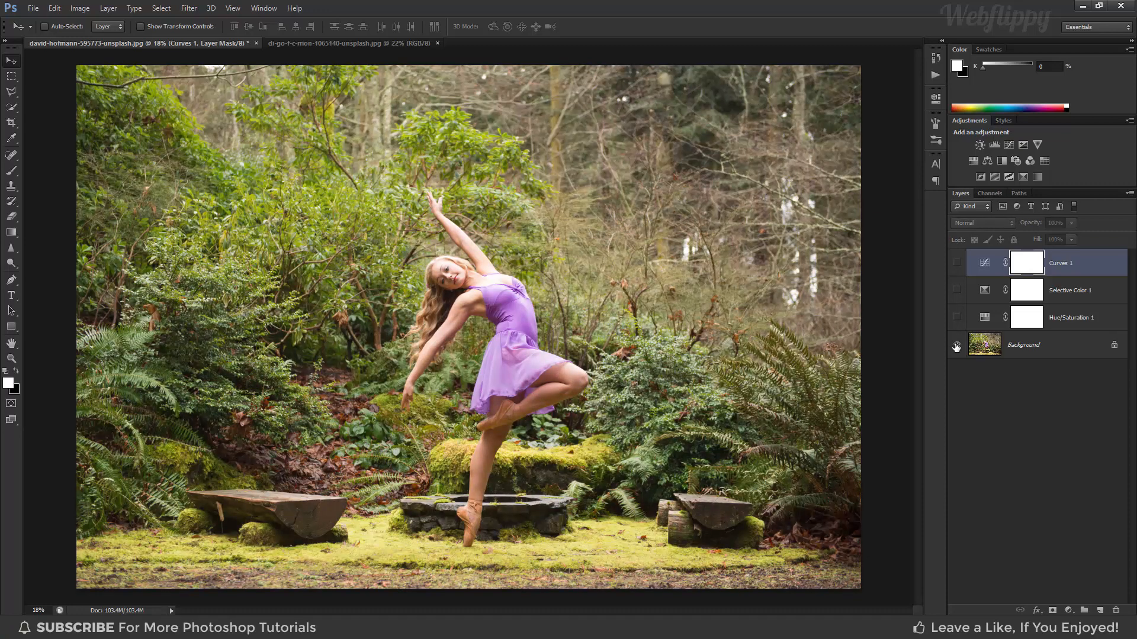
alt+click(956, 346)
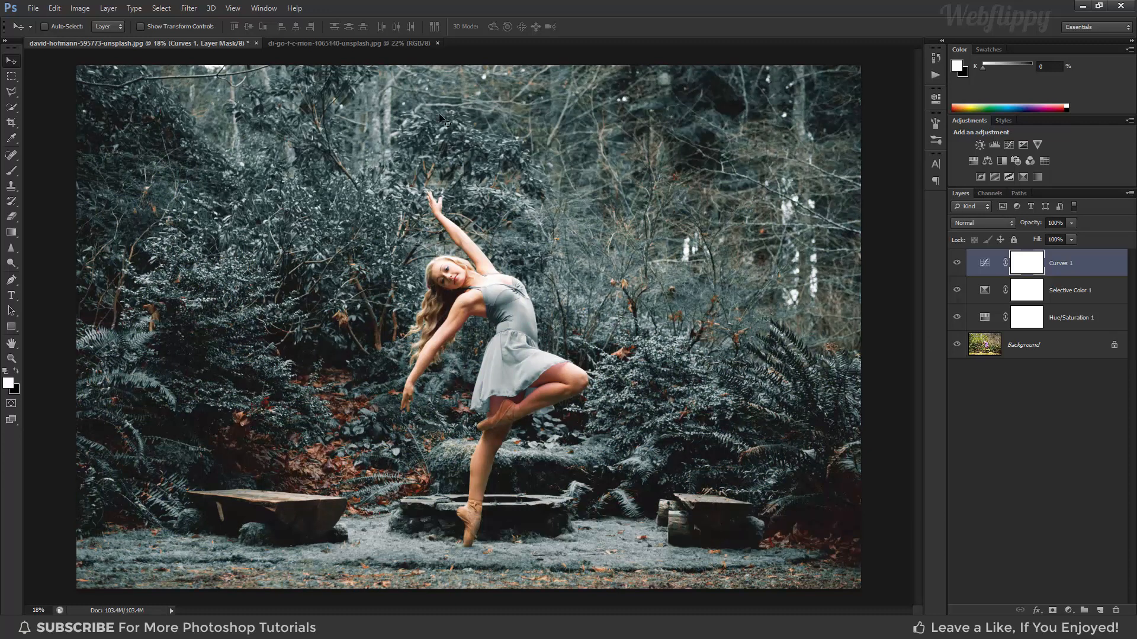
- Switch to the skateboarder photo and load the "Webflippy - Cyan and Orange Color Grade" action file
click(383, 40)
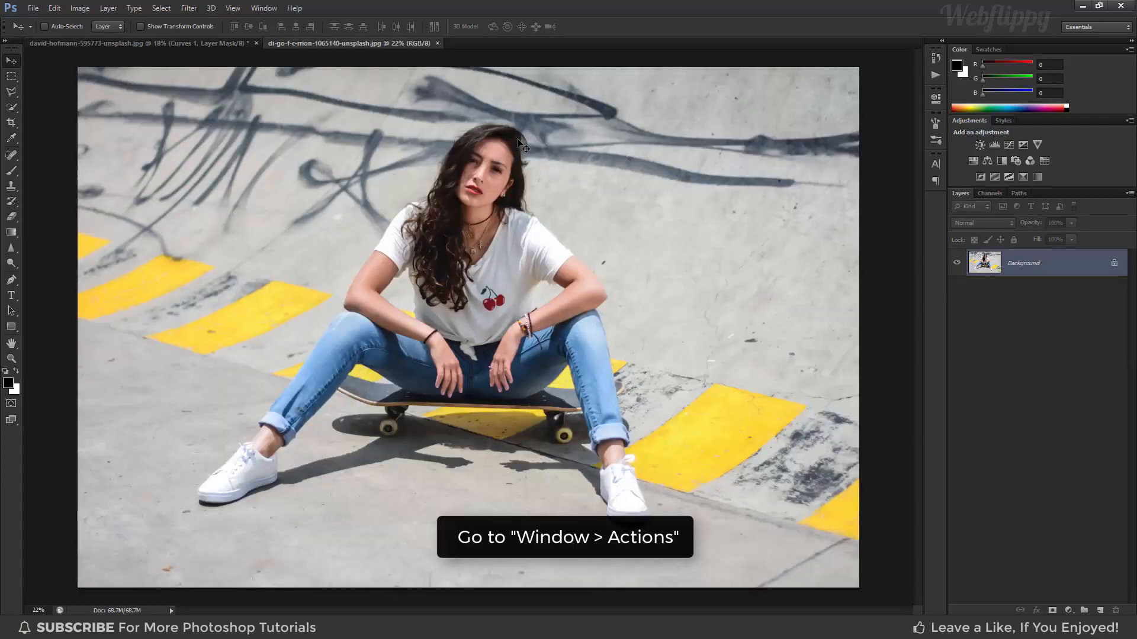
click(264, 8)
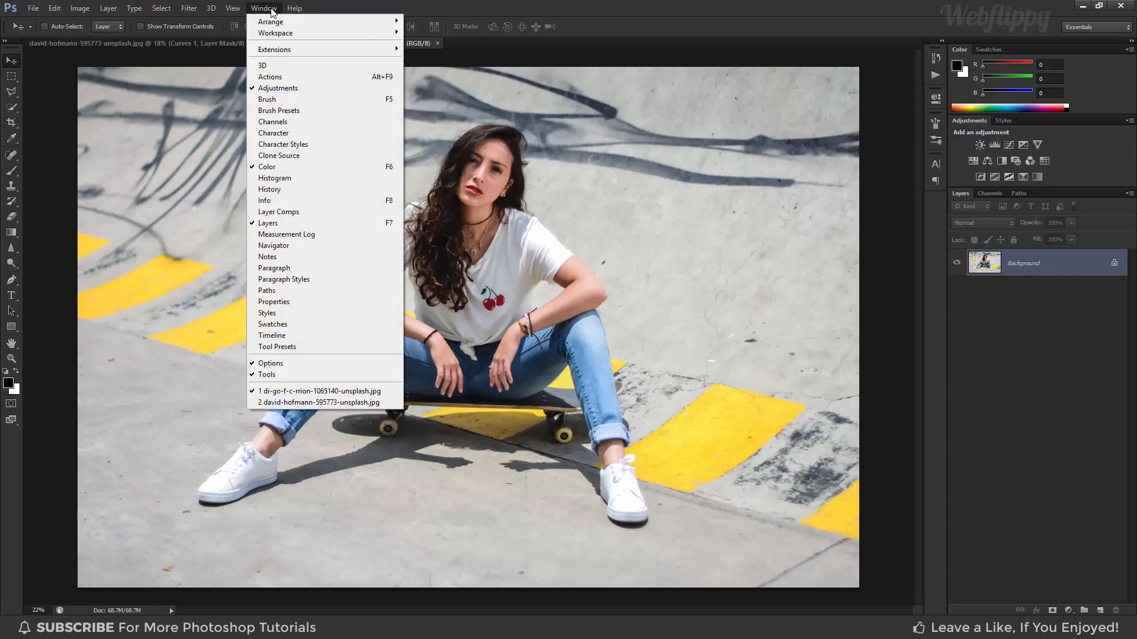
click(298, 82)
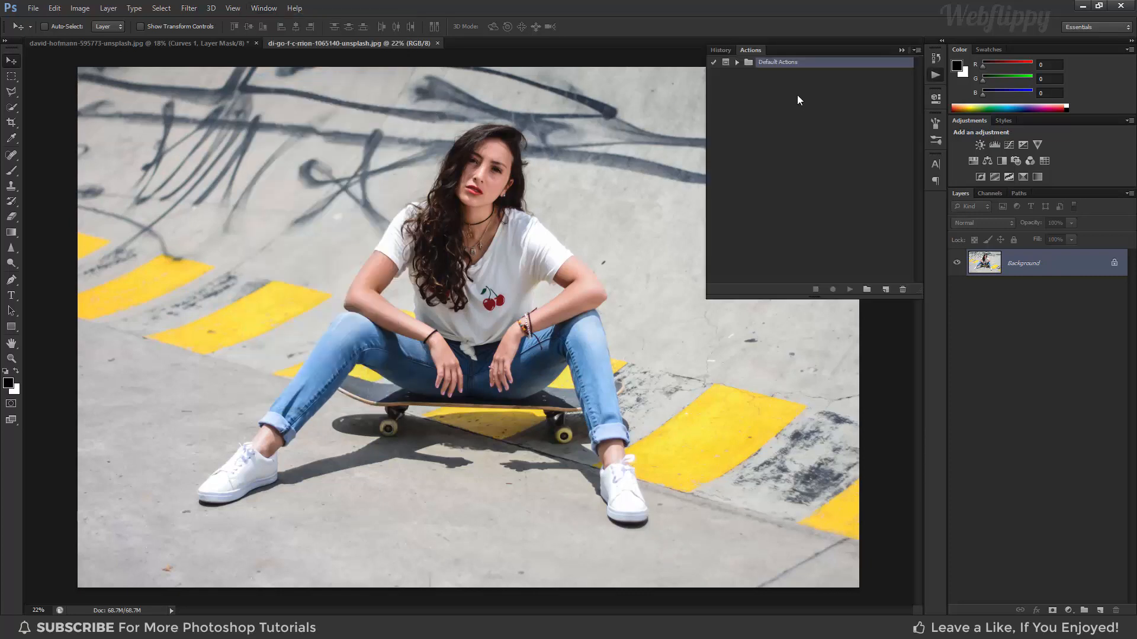
click(915, 51)
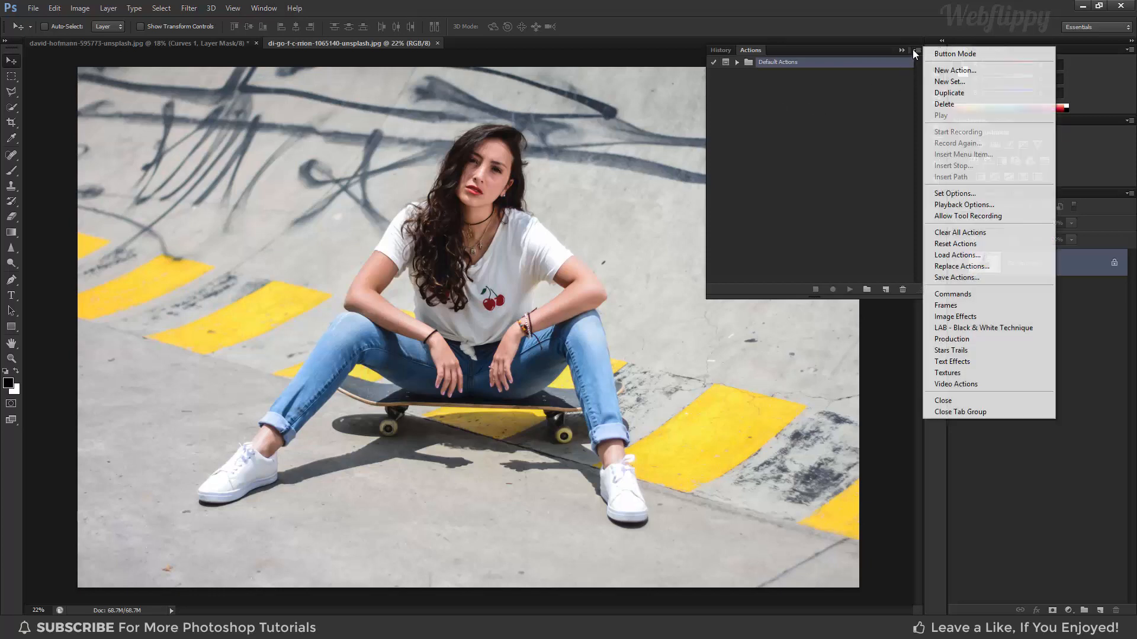
click(976, 258)
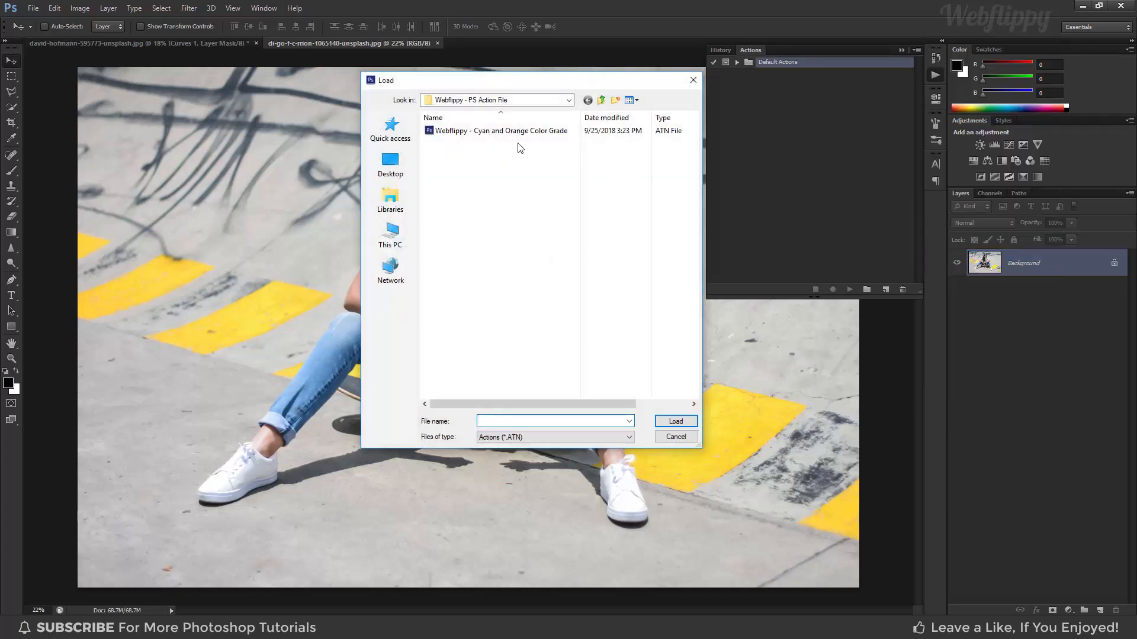
click(508, 131)
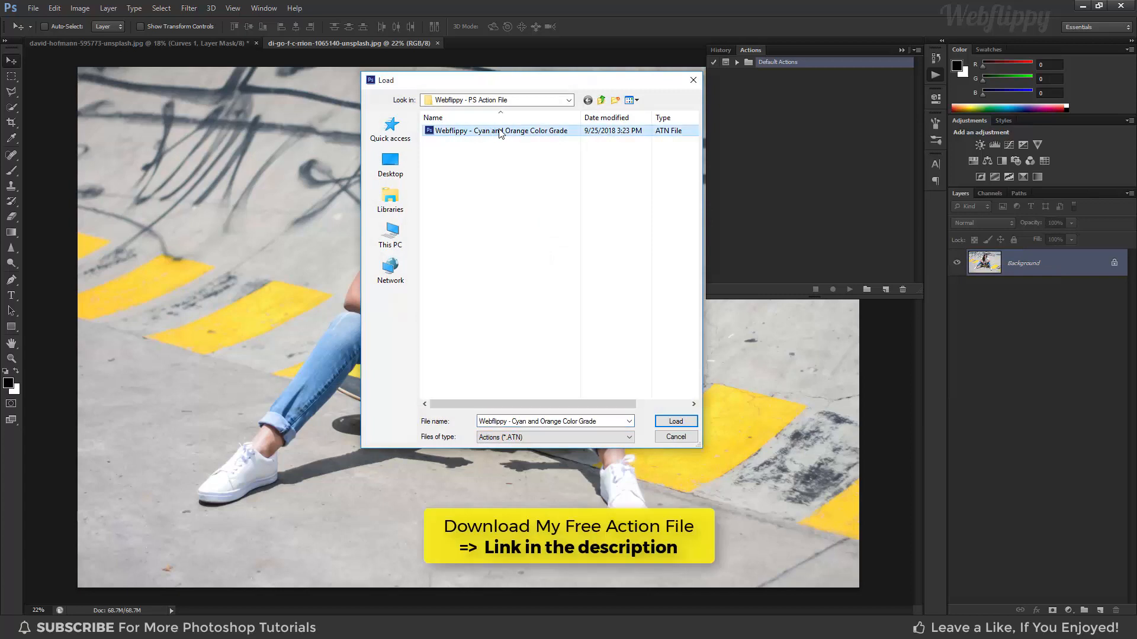
click(675, 420)
- Play the "CLICK HERE & PLAY IT" action from the Webflippy - Cyan and Orange set, then dismiss its message and collapse the actions list
click(737, 74)
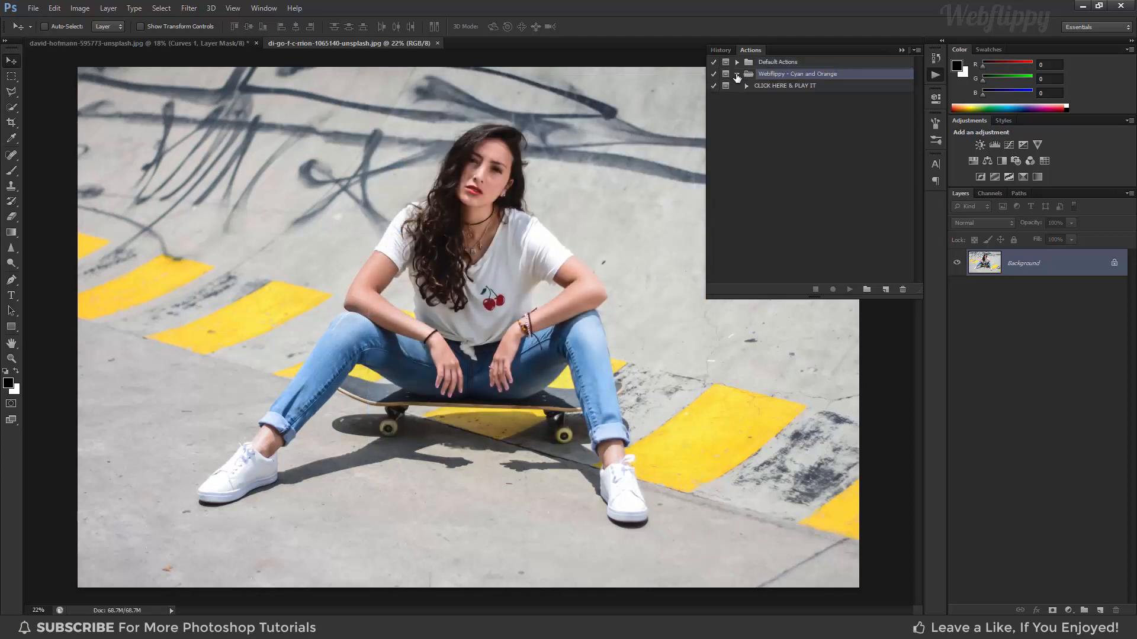
click(780, 87)
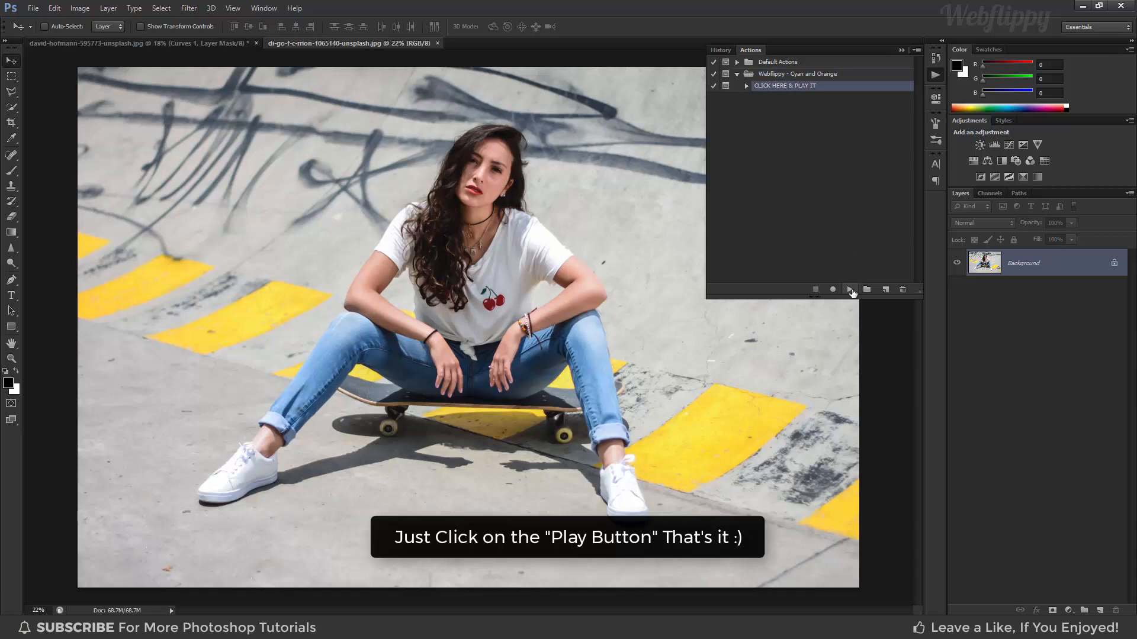
click(849, 290)
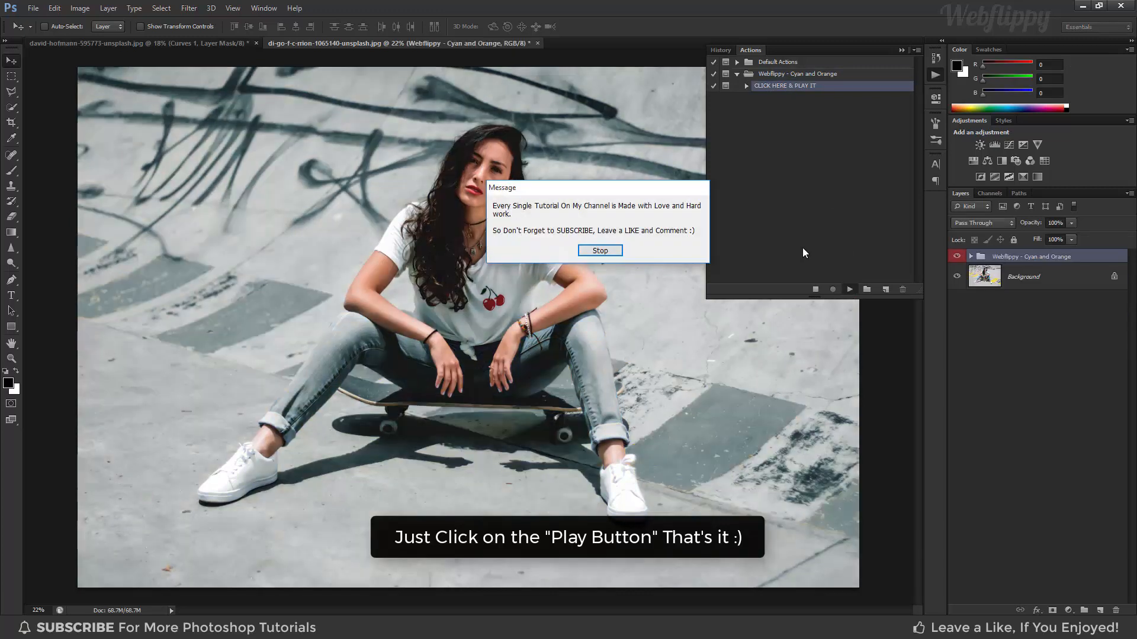
click(599, 251)
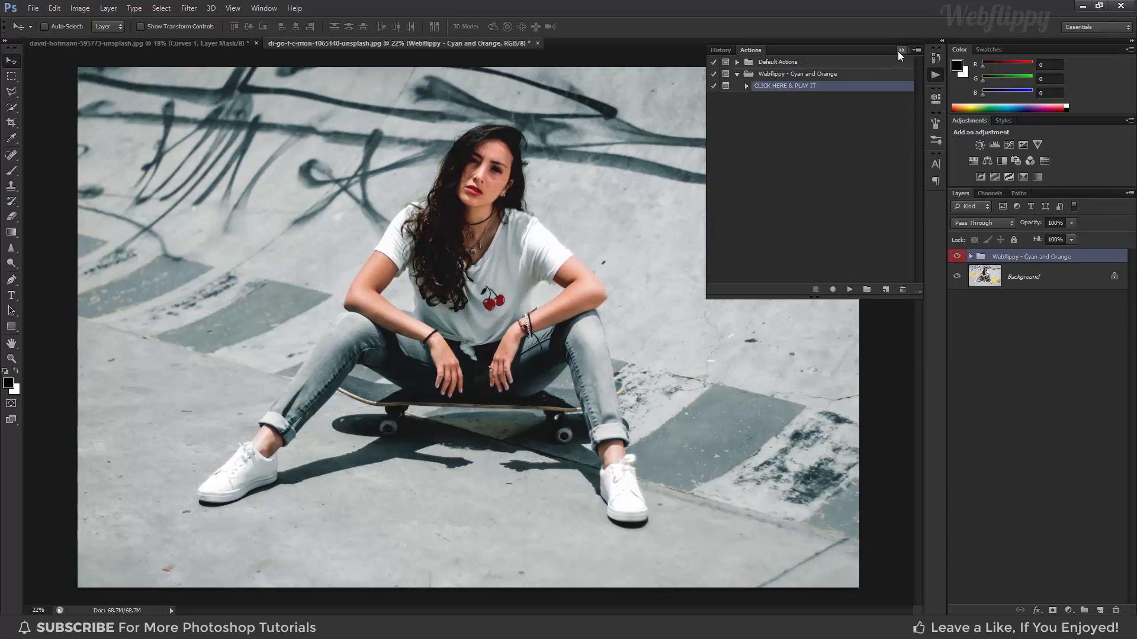
click(898, 51)
- Inspect the adjustment layers inside the Webflippy - Cyan and Orange group and toggle the group's visibility to compare before and after
click(971, 257)
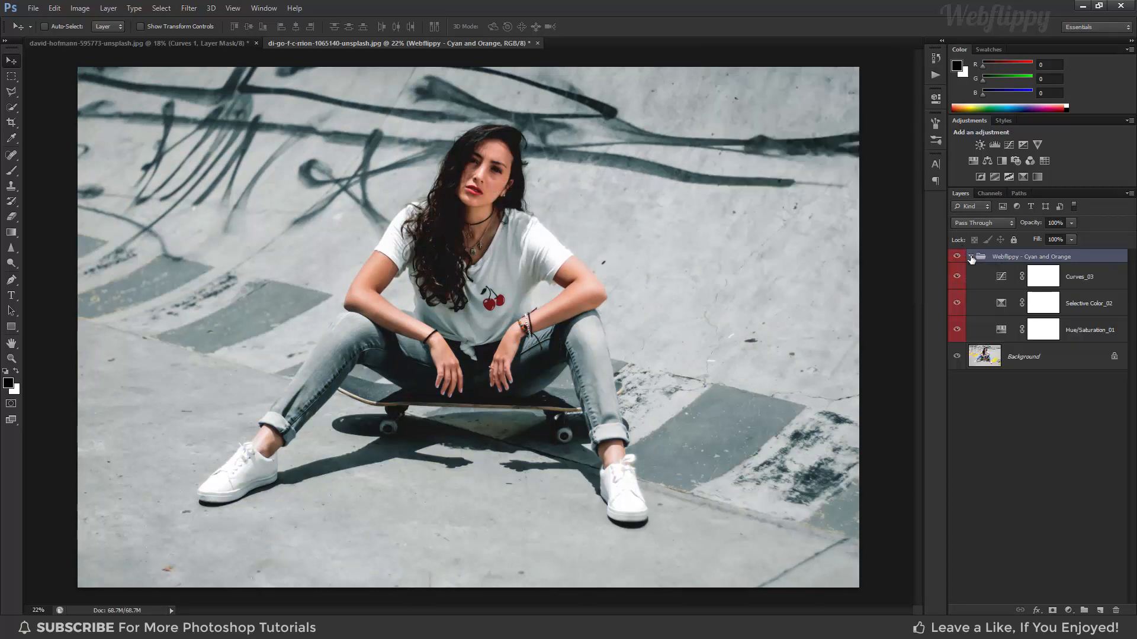
click(971, 257)
click(956, 256)
click(955, 257)
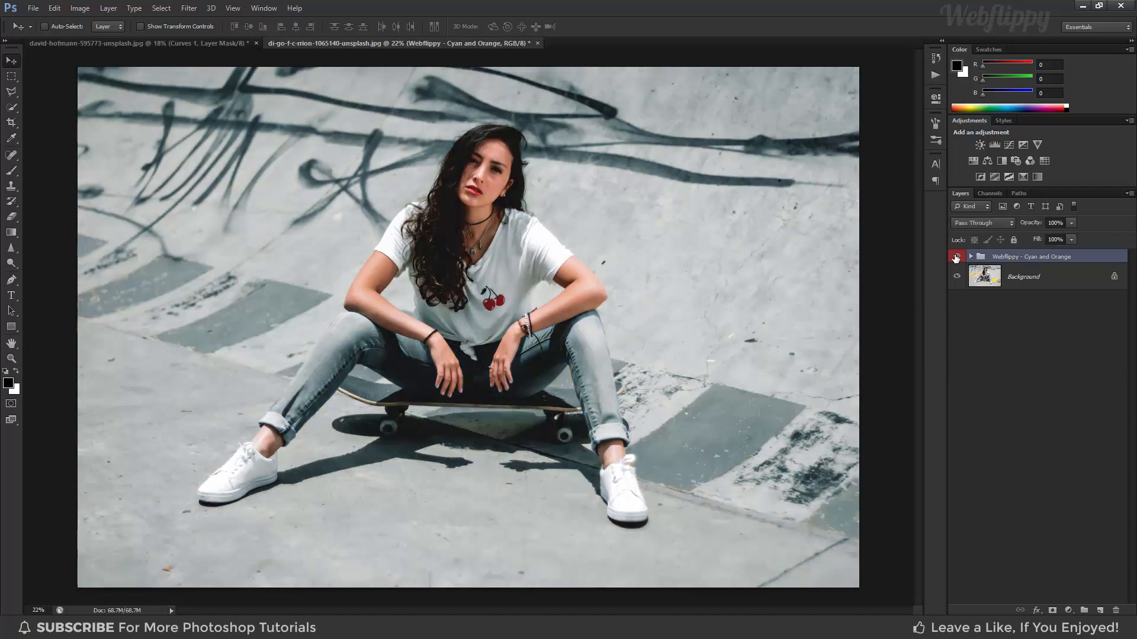
- Try out the opacity of the Webflippy - Cyan and Orange group, leave it at 100%, and recheck the grade by hiding and showing it
drag(1056, 234, 1084, 240)
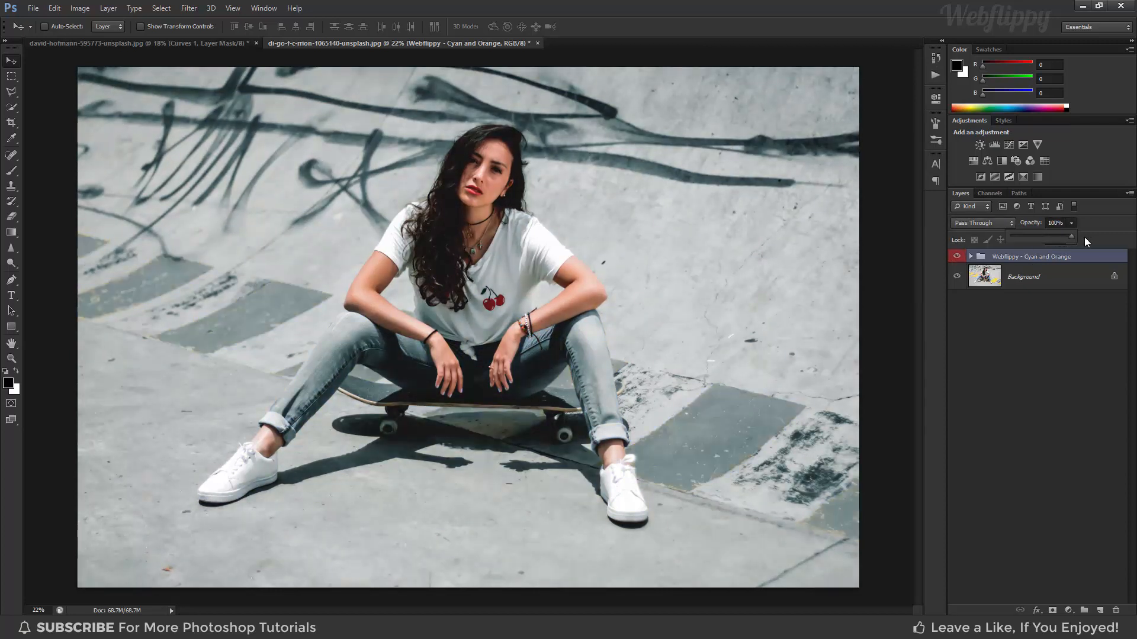
click(956, 257)
click(957, 257)
click(956, 258)
click(956, 258)
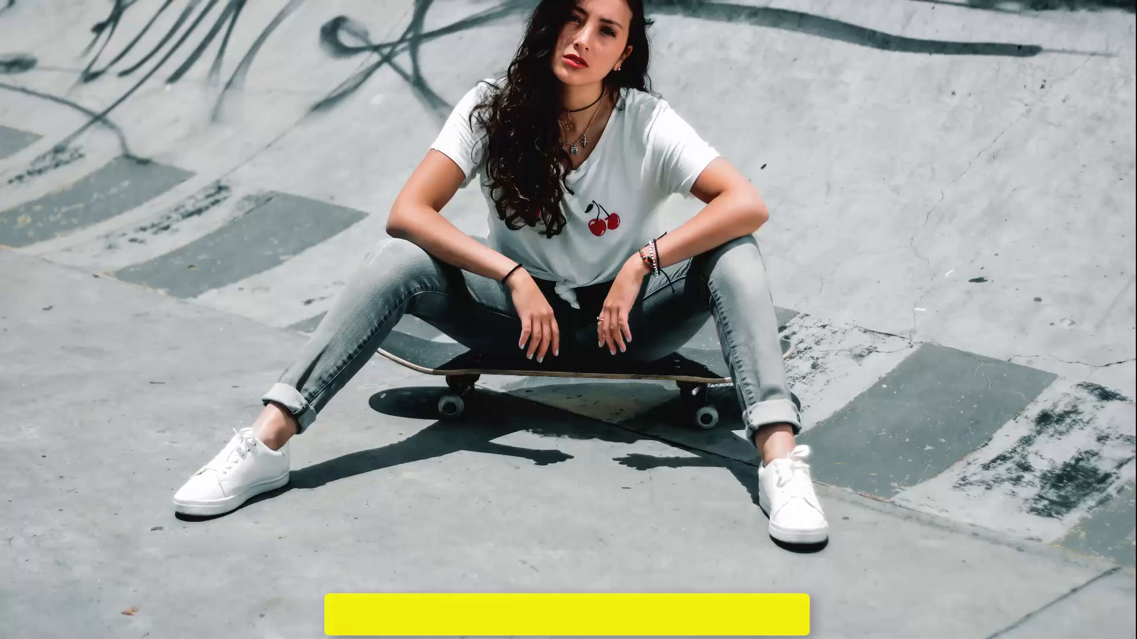